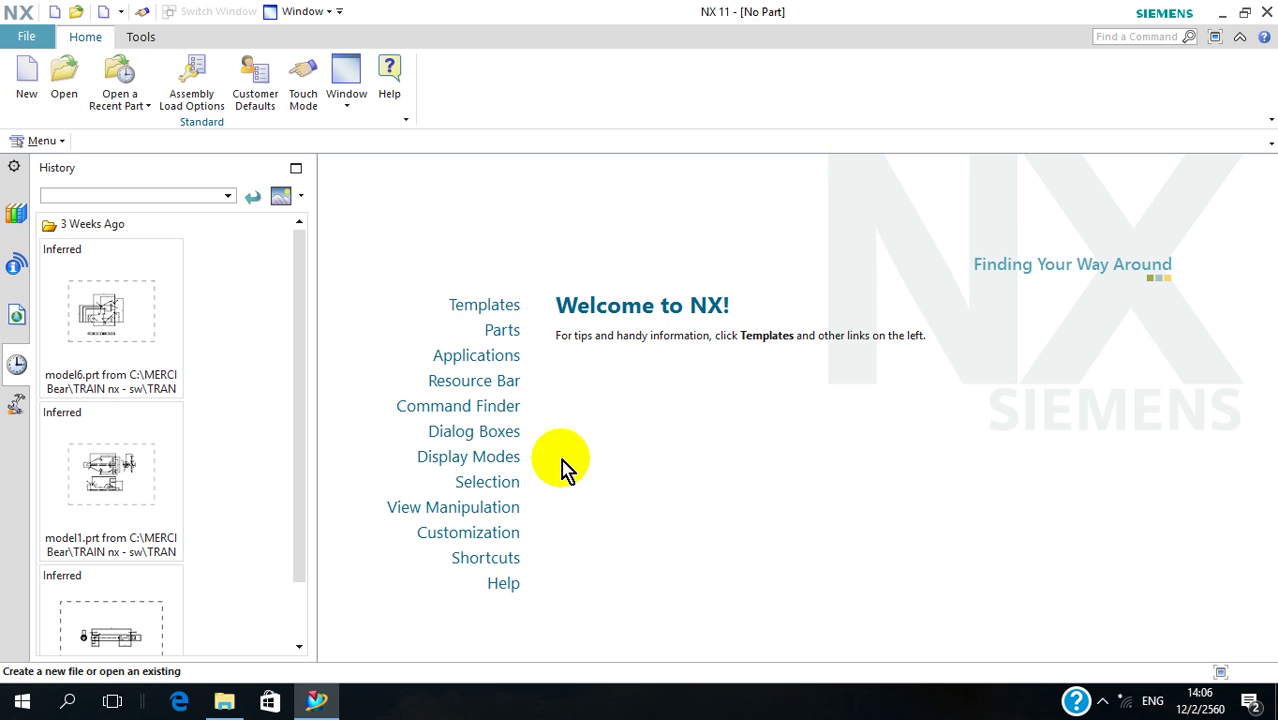
Create model1.prt from the Model template and open the Insert > Design Feature menu
left_click(28, 88)
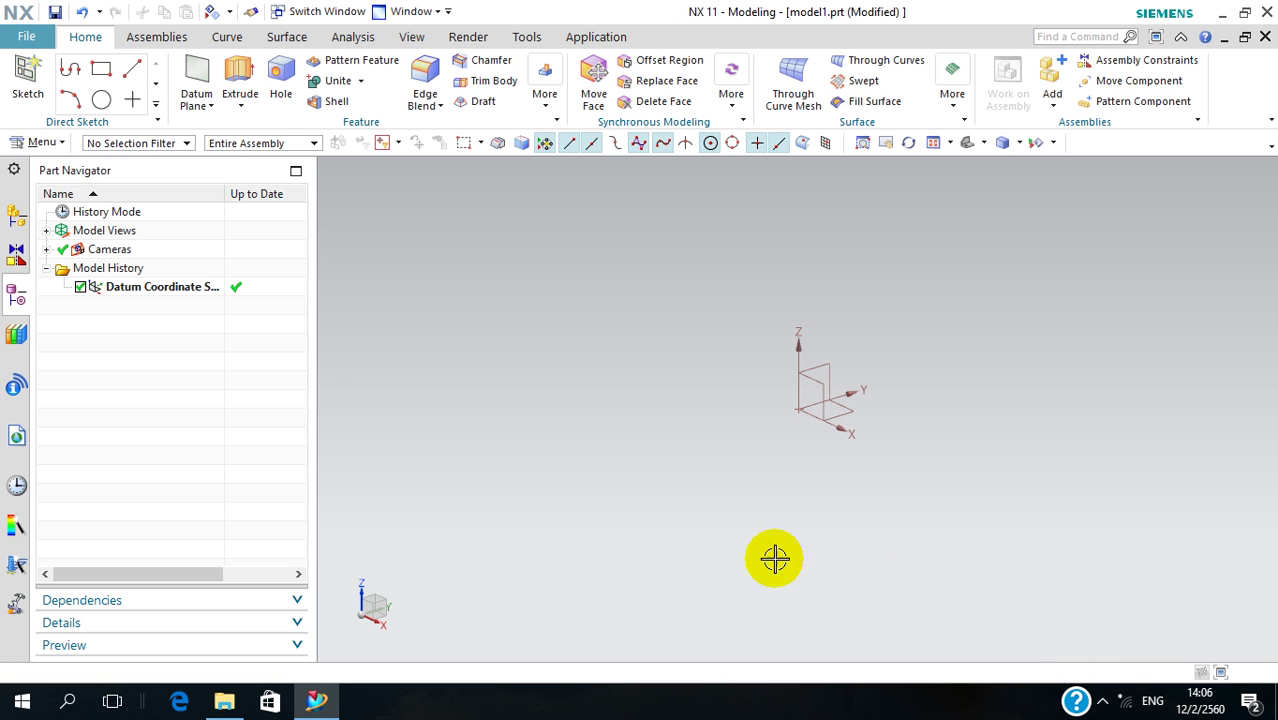
left_click(47, 142)
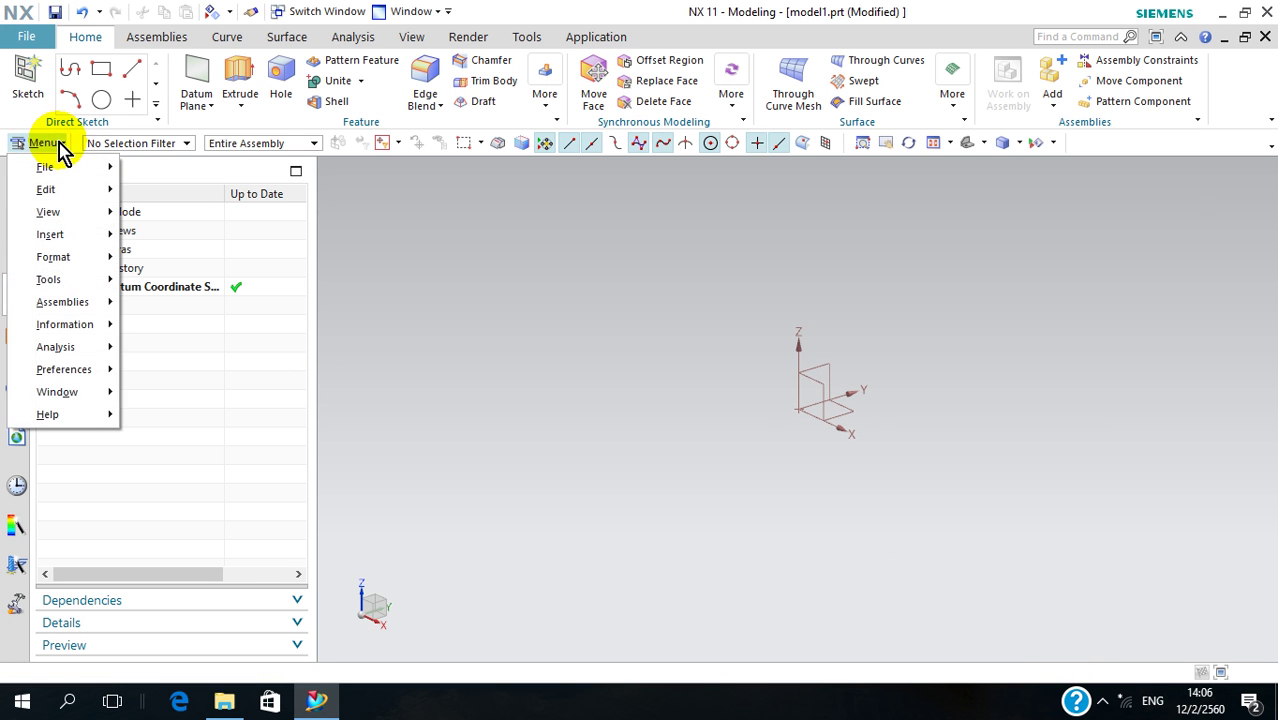
mouse_move(50, 234)
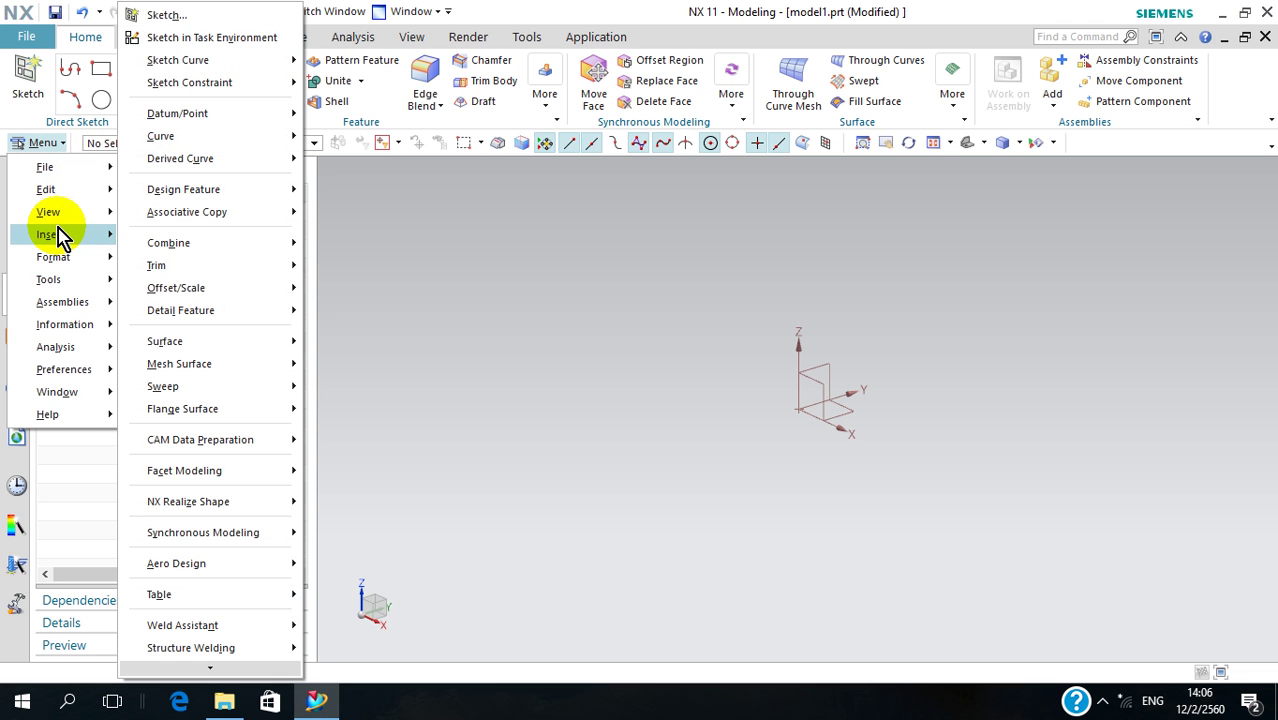
mouse_move(184, 189)
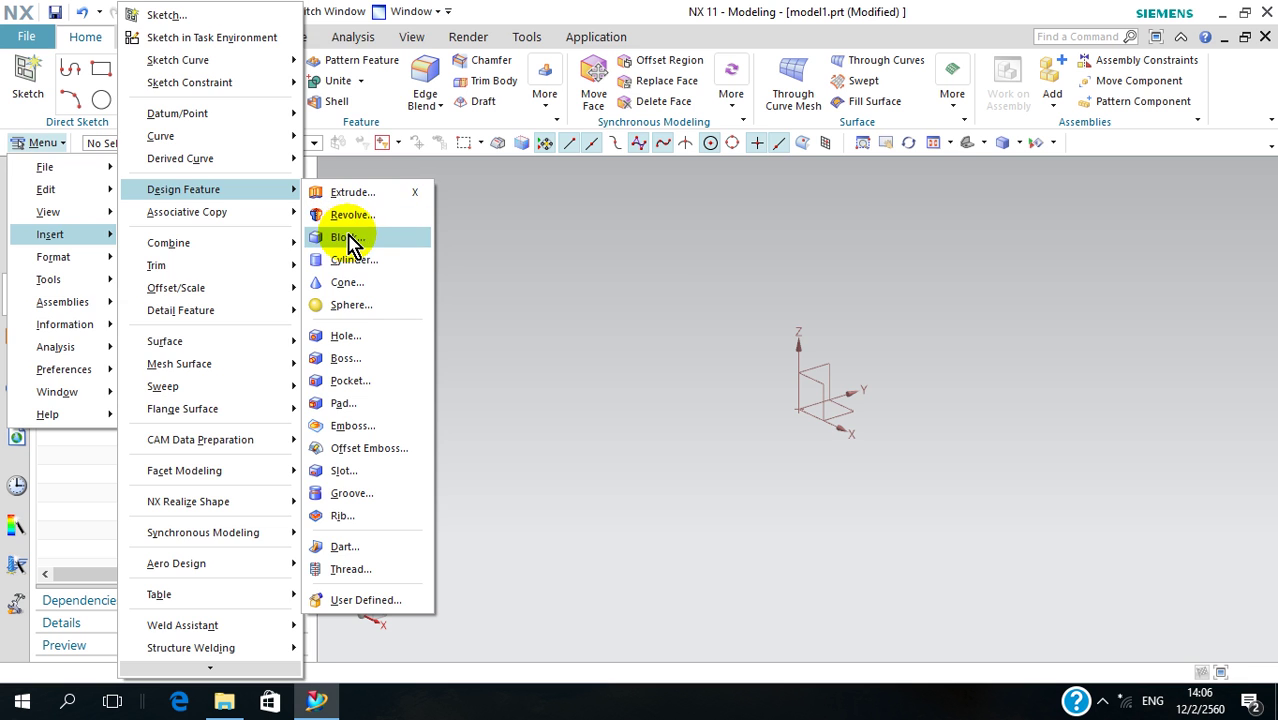
Create Block (1) with length 150, width 200 and height 15 mm, then fit it in view
left_click(348, 237)
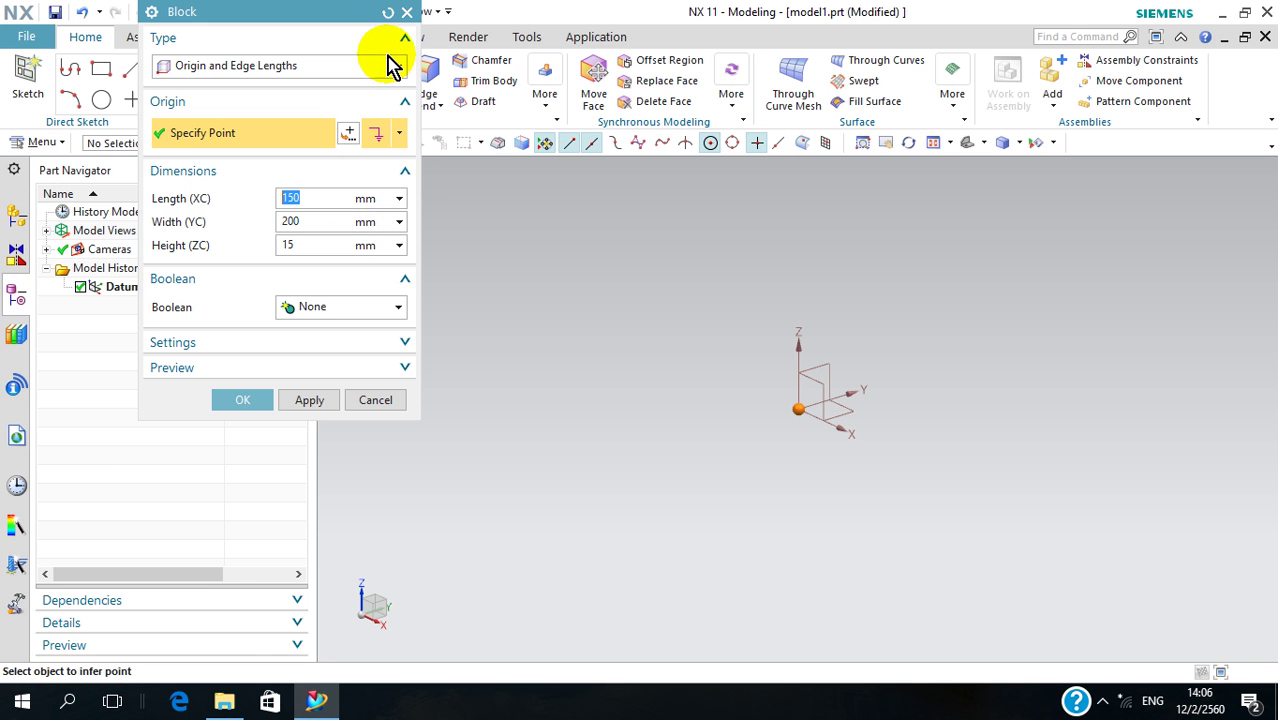
left_click(388, 12)
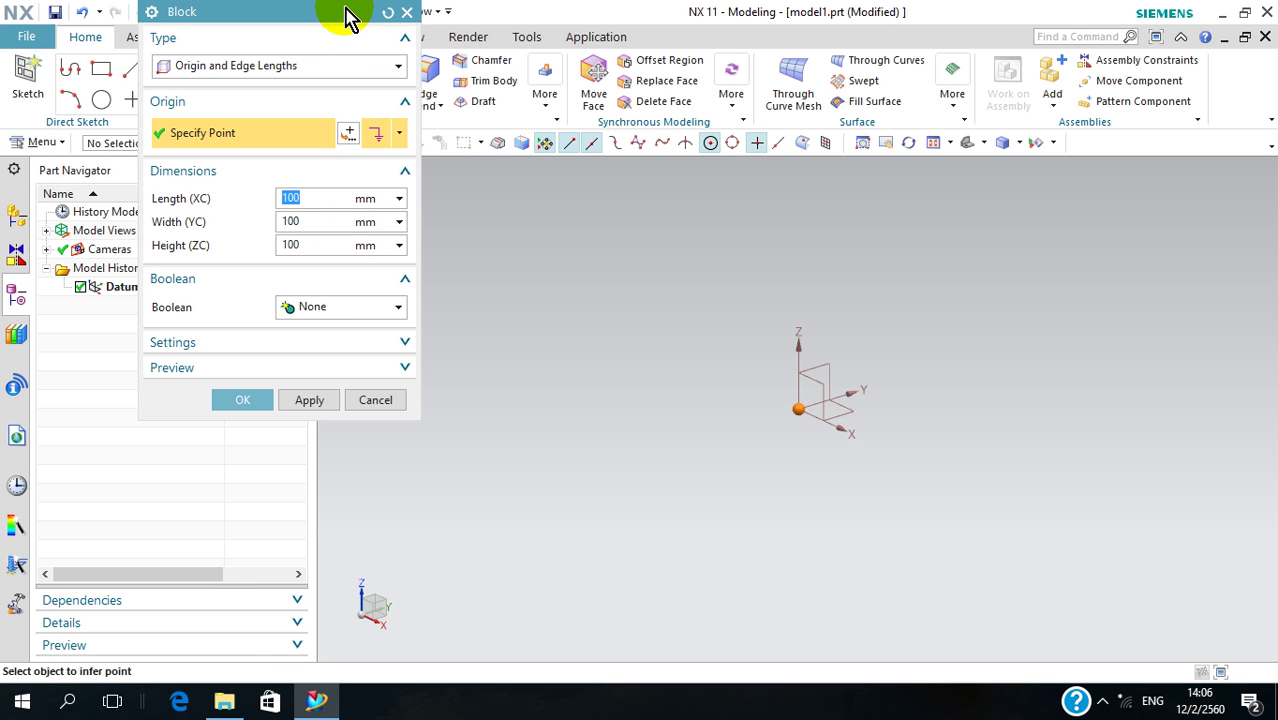
left_click_drag(342, 14, 455, 135)
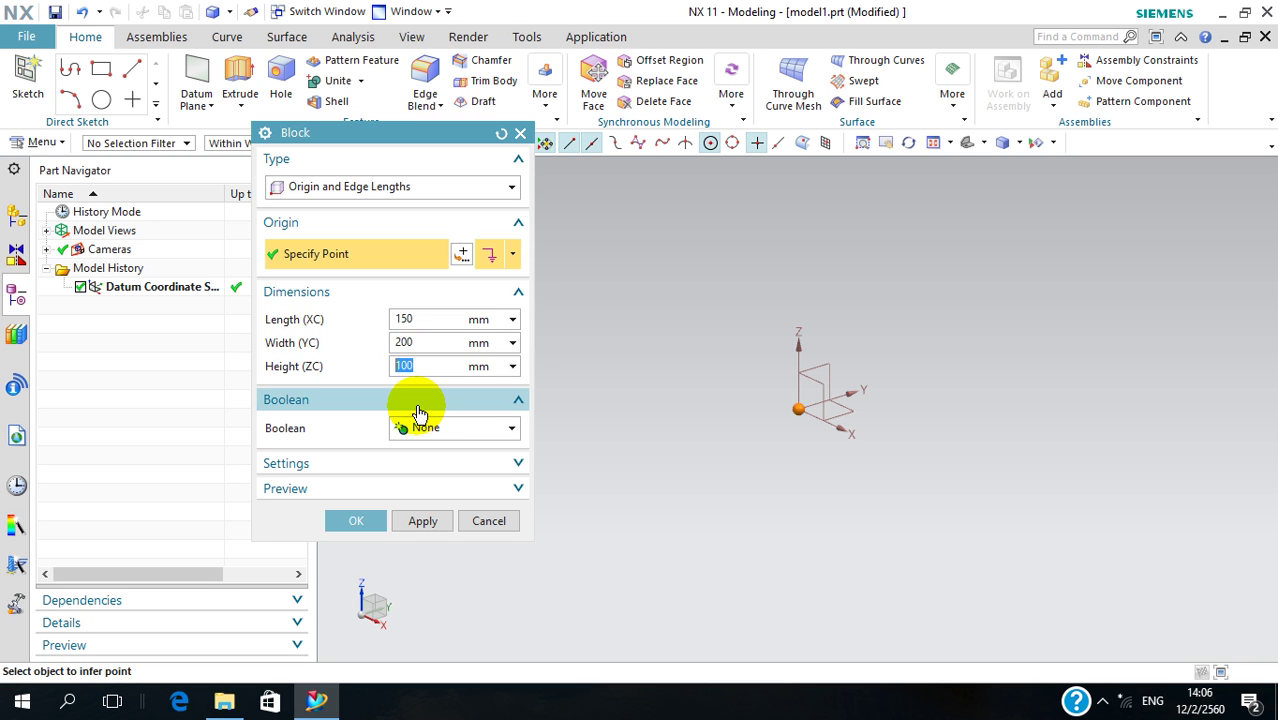
type("15")
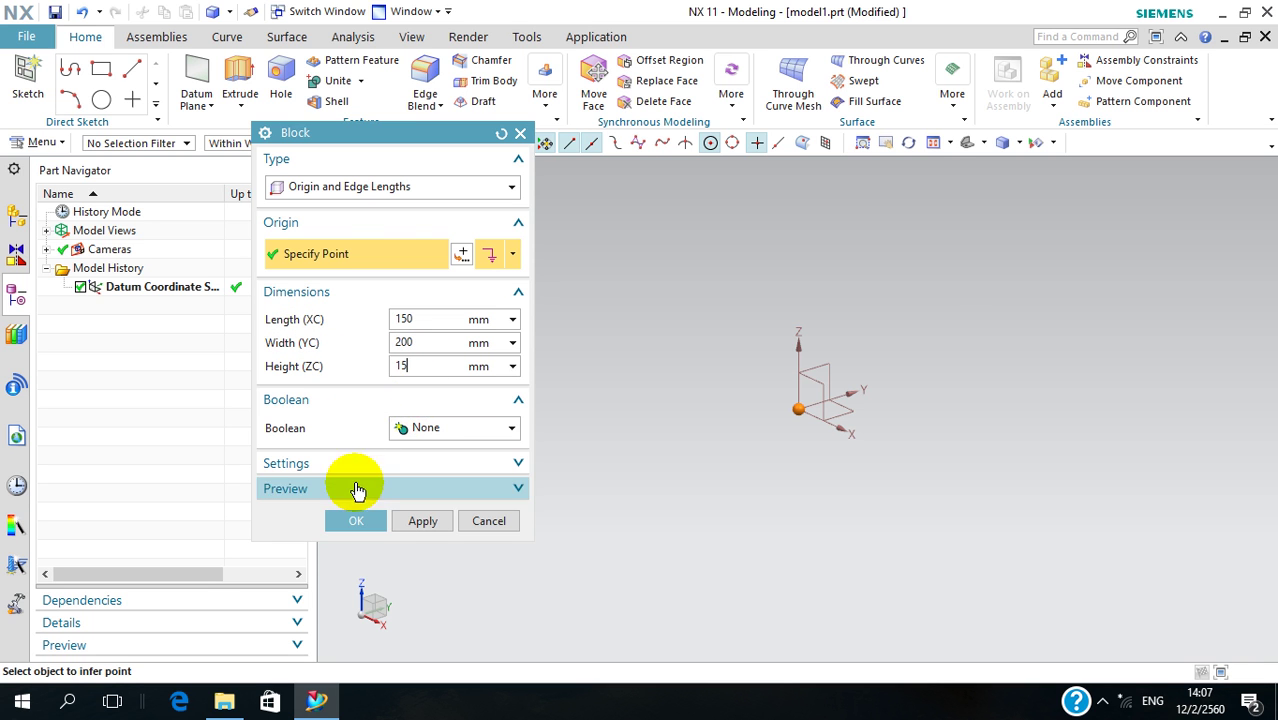
left_click(355, 522)
key("ctrl+f")
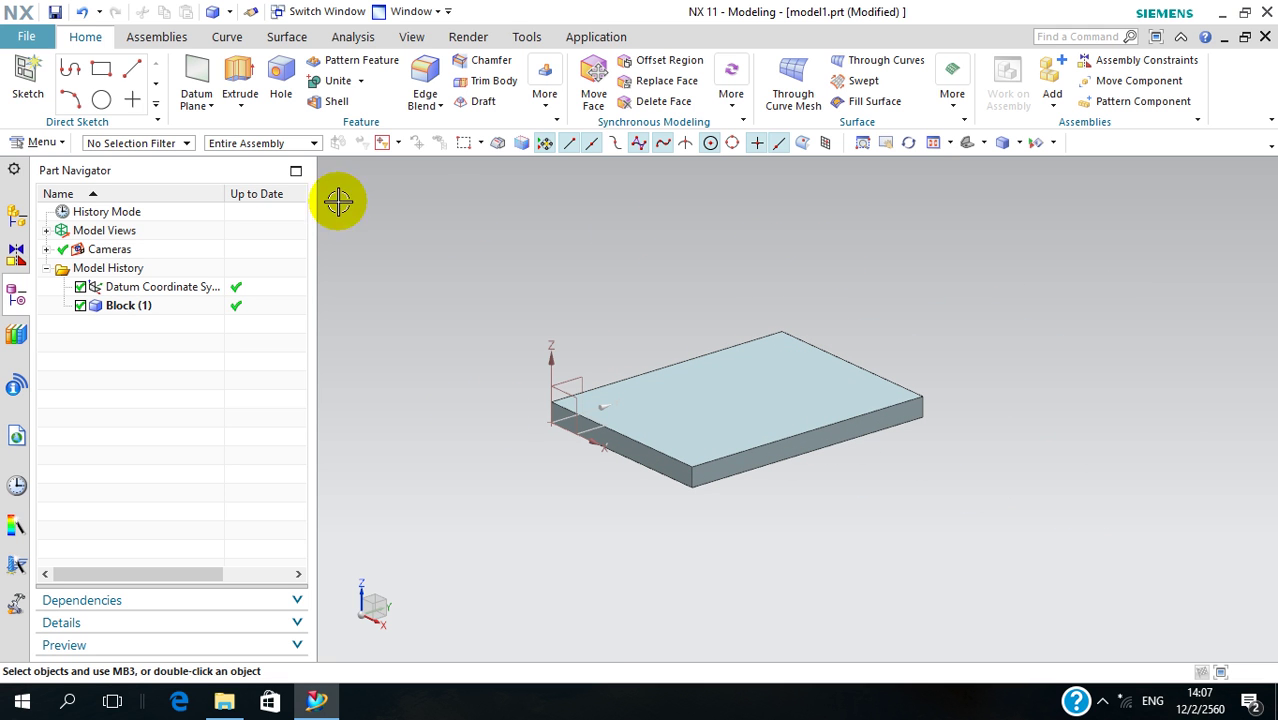
left_click(62, 143)
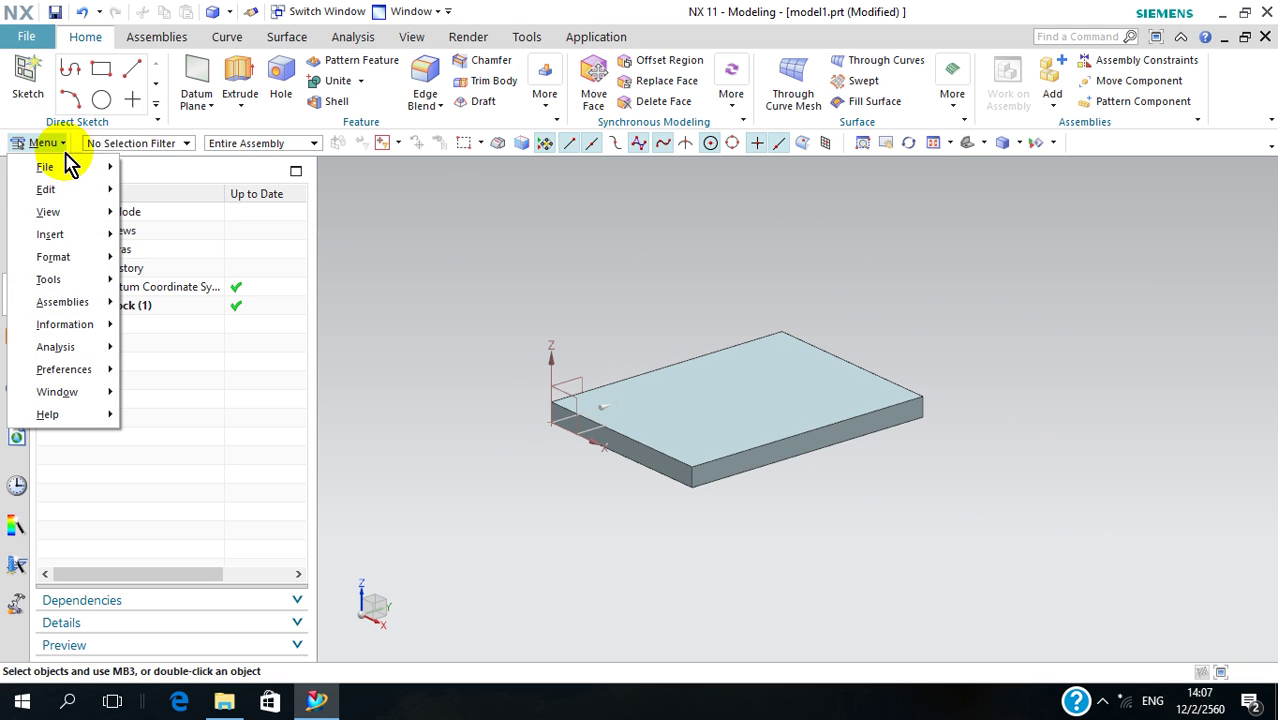
mouse_move(50, 234)
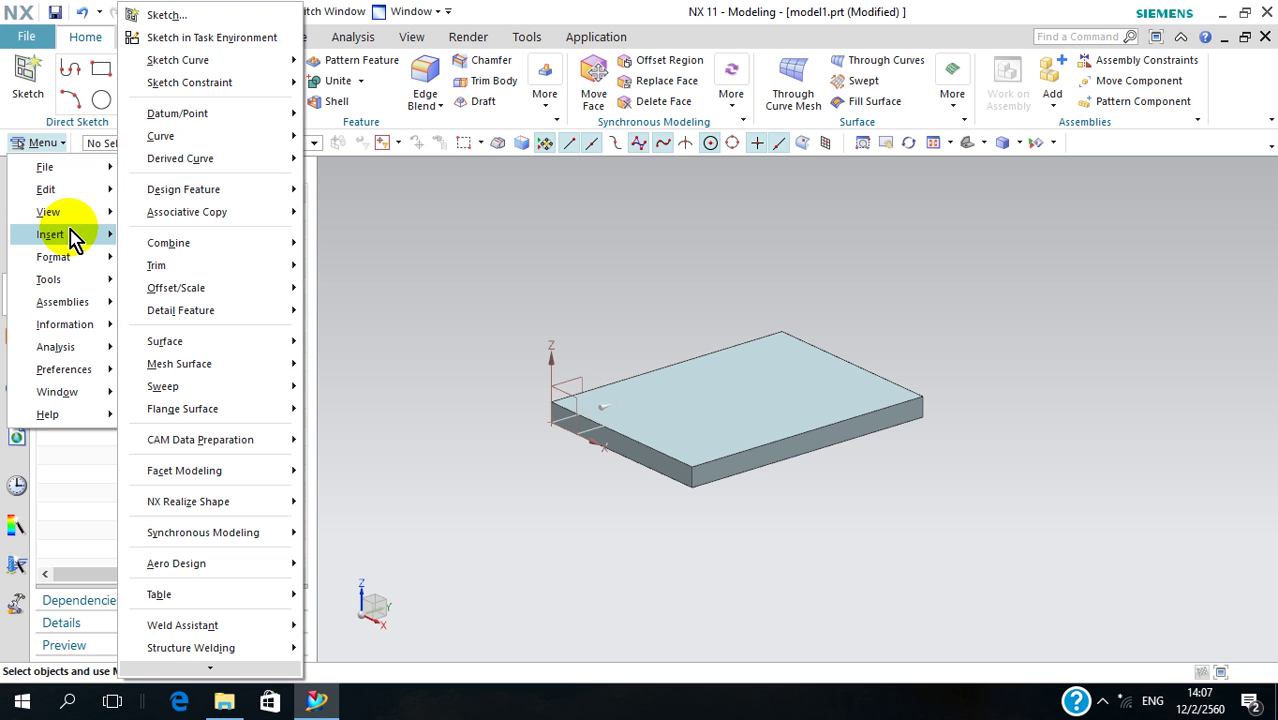
mouse_move(184, 189)
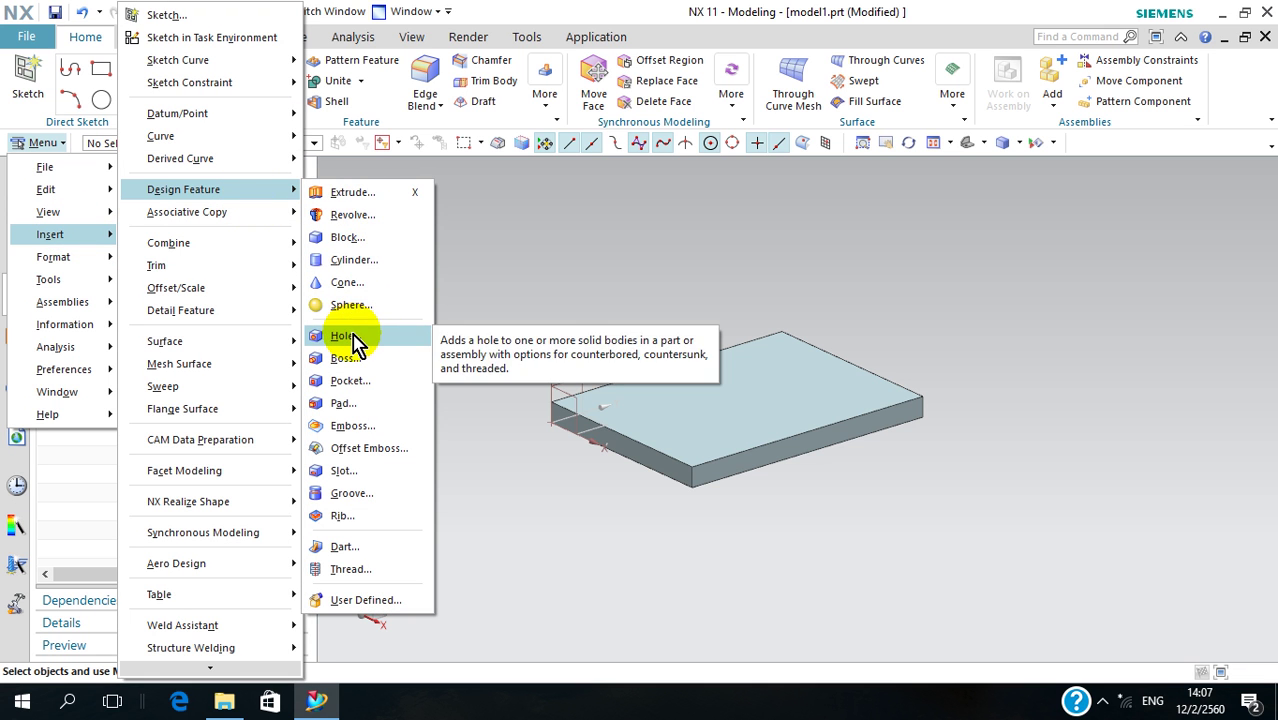
Start a Threaded Hole feature with thread size M16 x 2
left_click(345, 336)
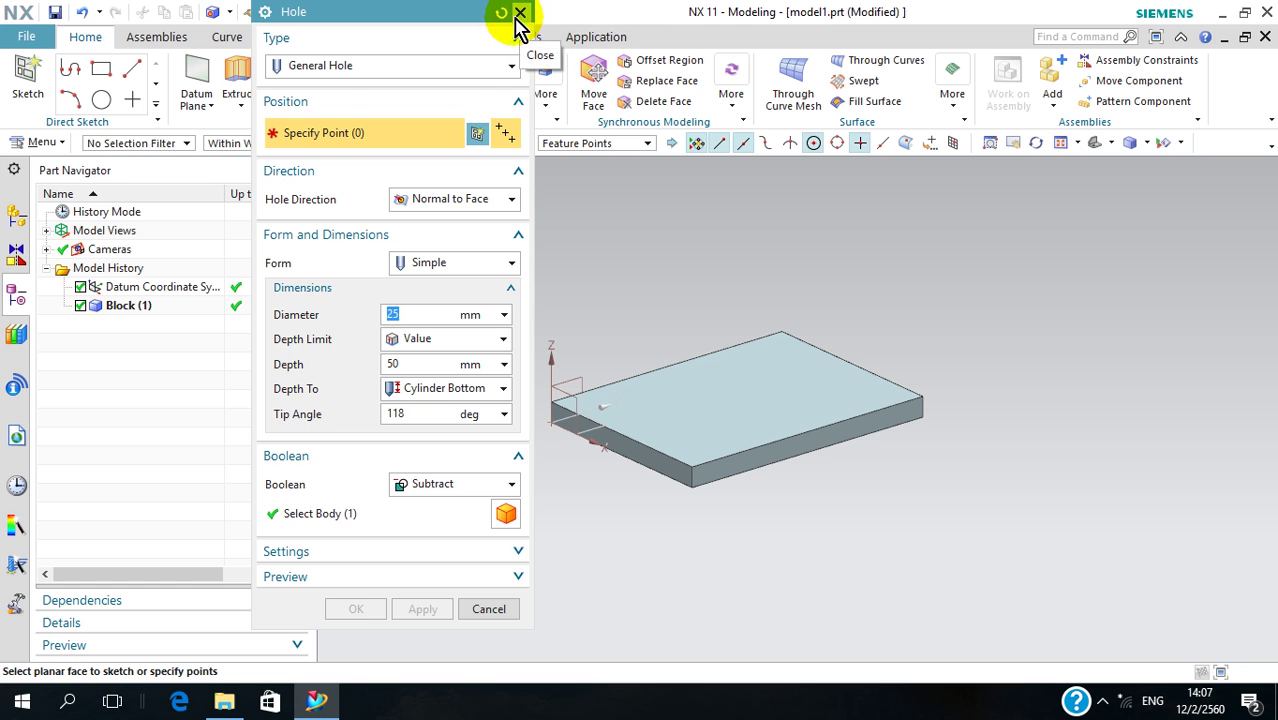
left_click(458, 66)
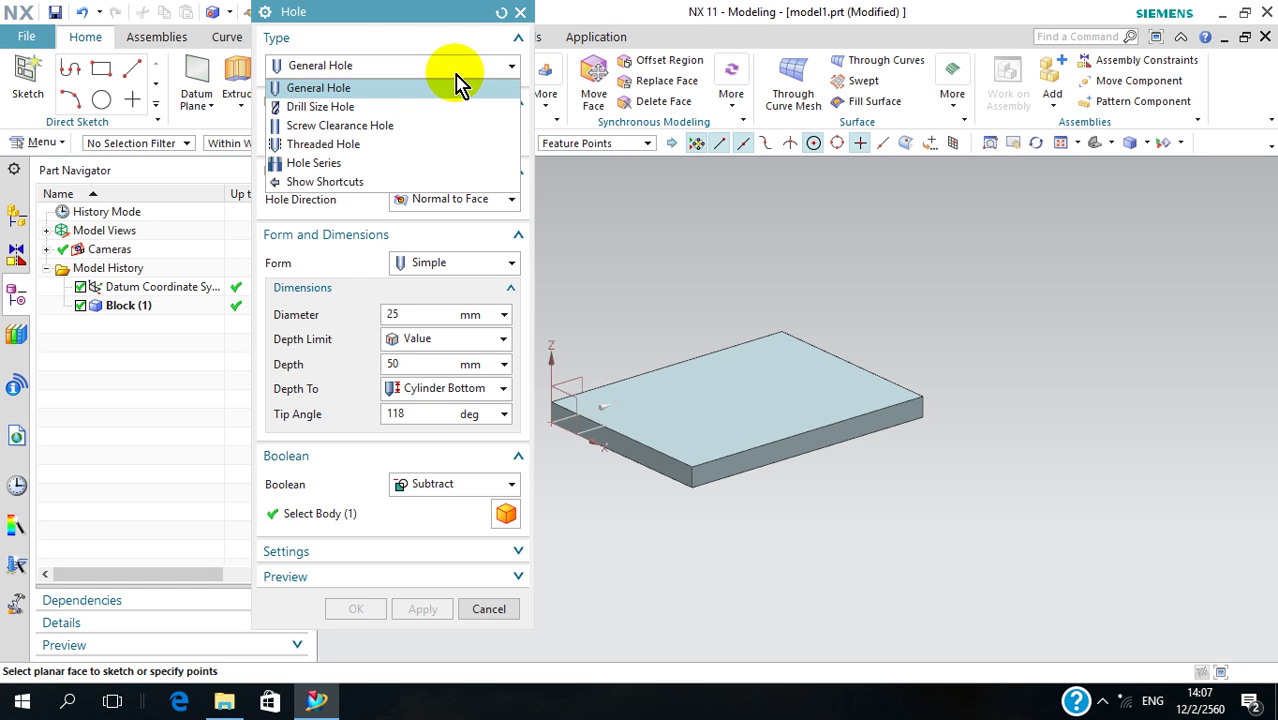
left_click(365, 145)
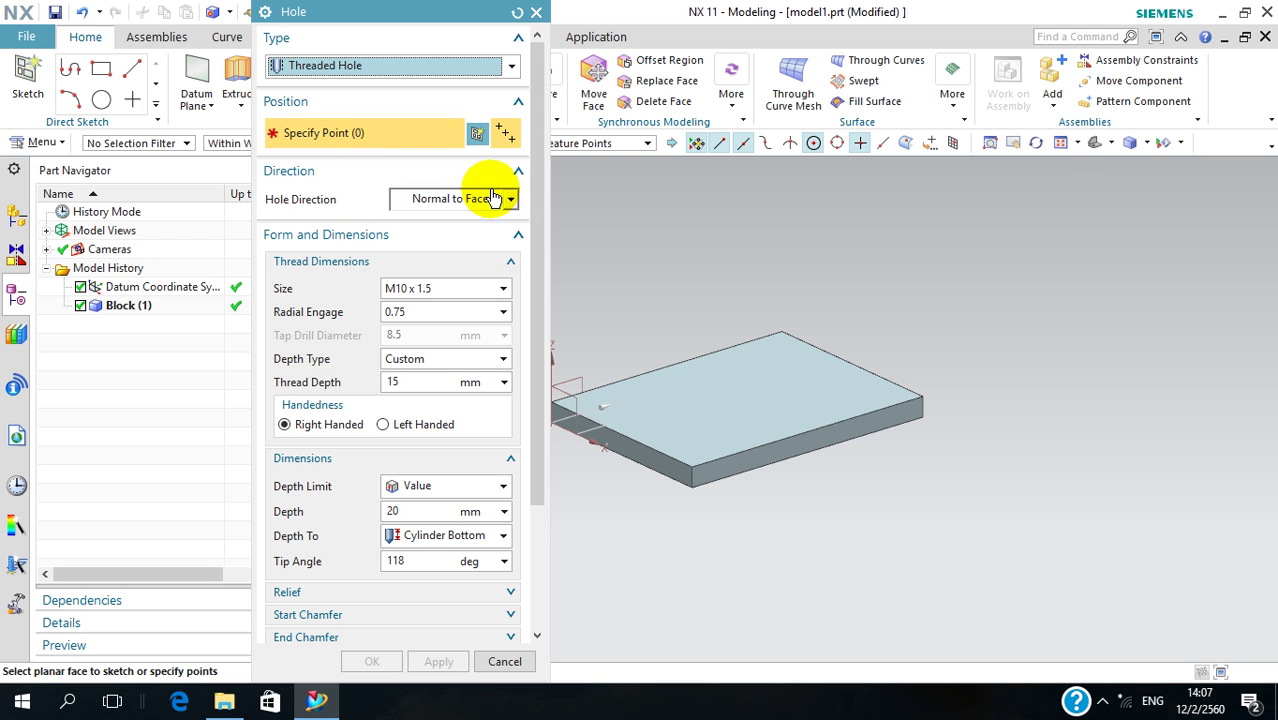
left_click(478, 290)
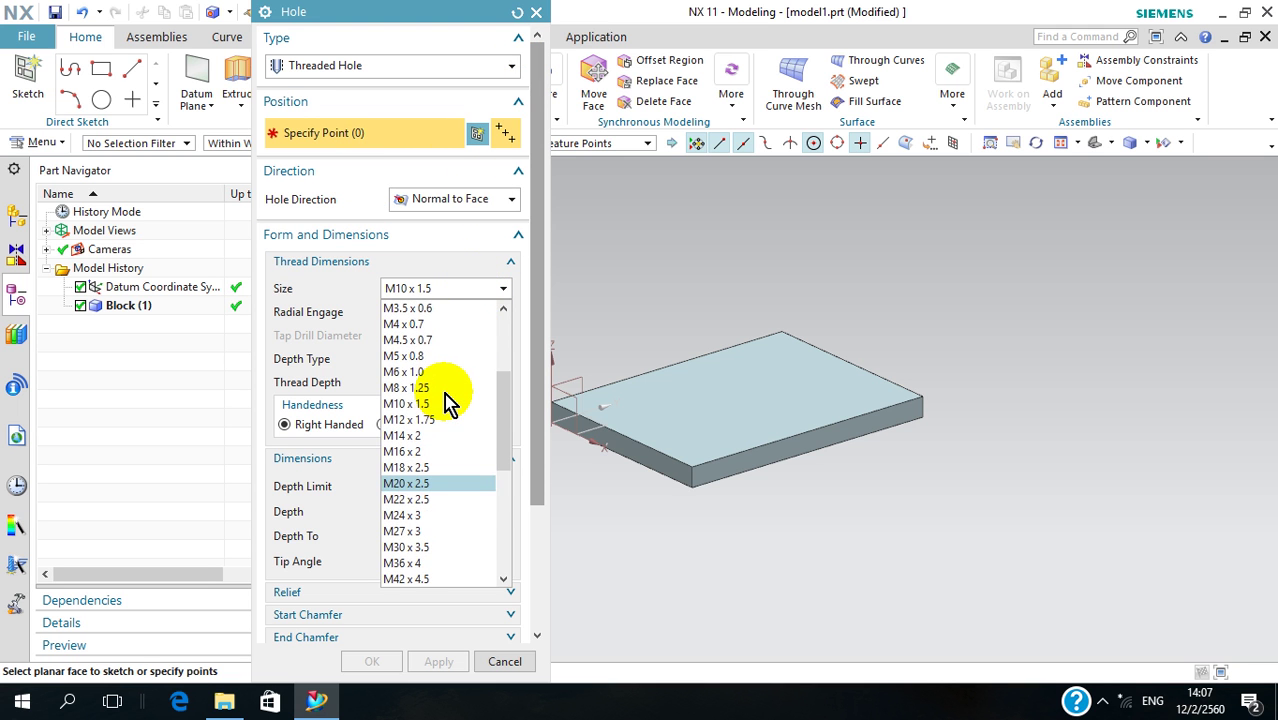
scroll(447, 402, "down", 2)
scroll(447, 402, "down", 2)
scroll(447, 402, "up", 2)
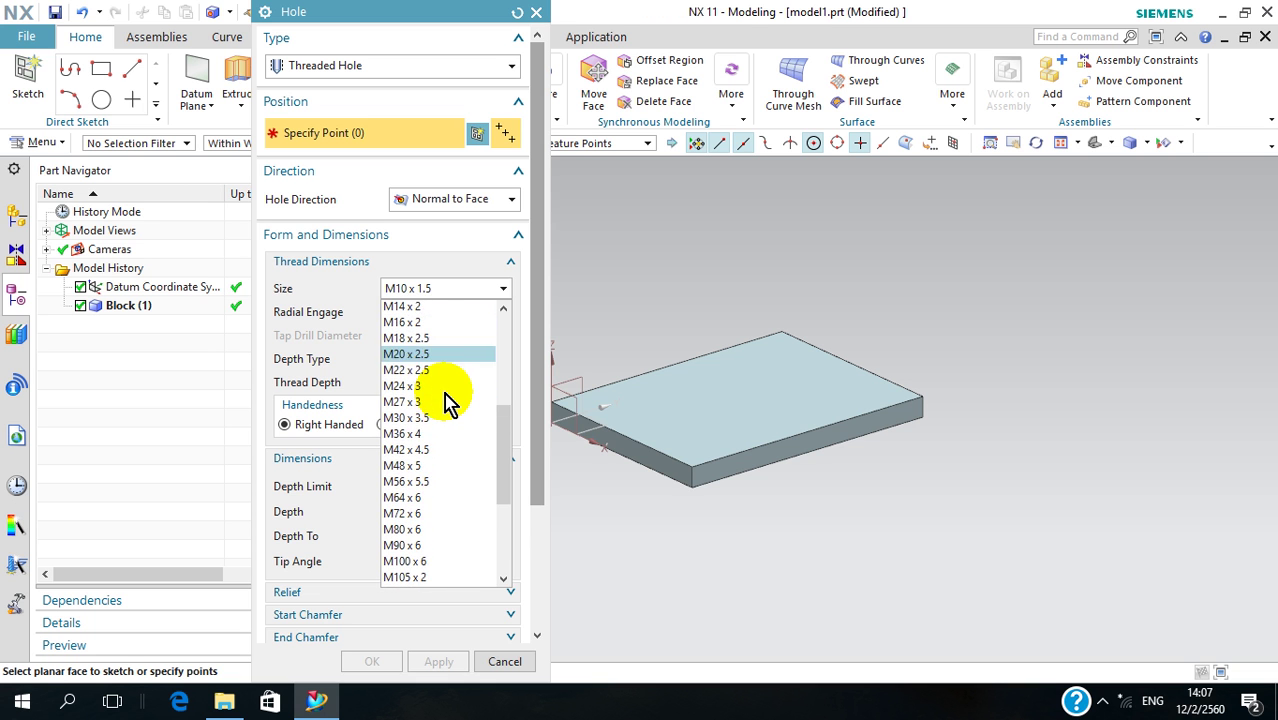
left_click(420, 358)
Sketch the threaded hole centre points on the plate's top face and finish the sketch
left_click(640, 402)
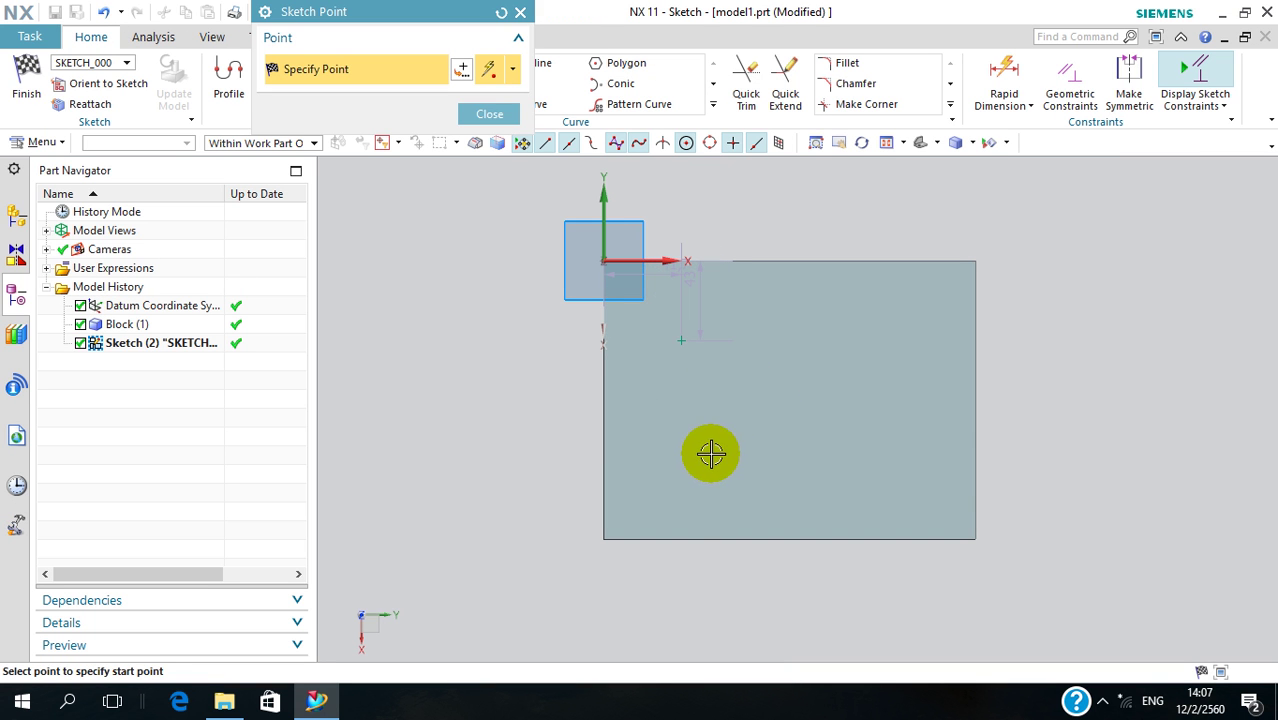
left_click(710, 455)
left_click(490, 116)
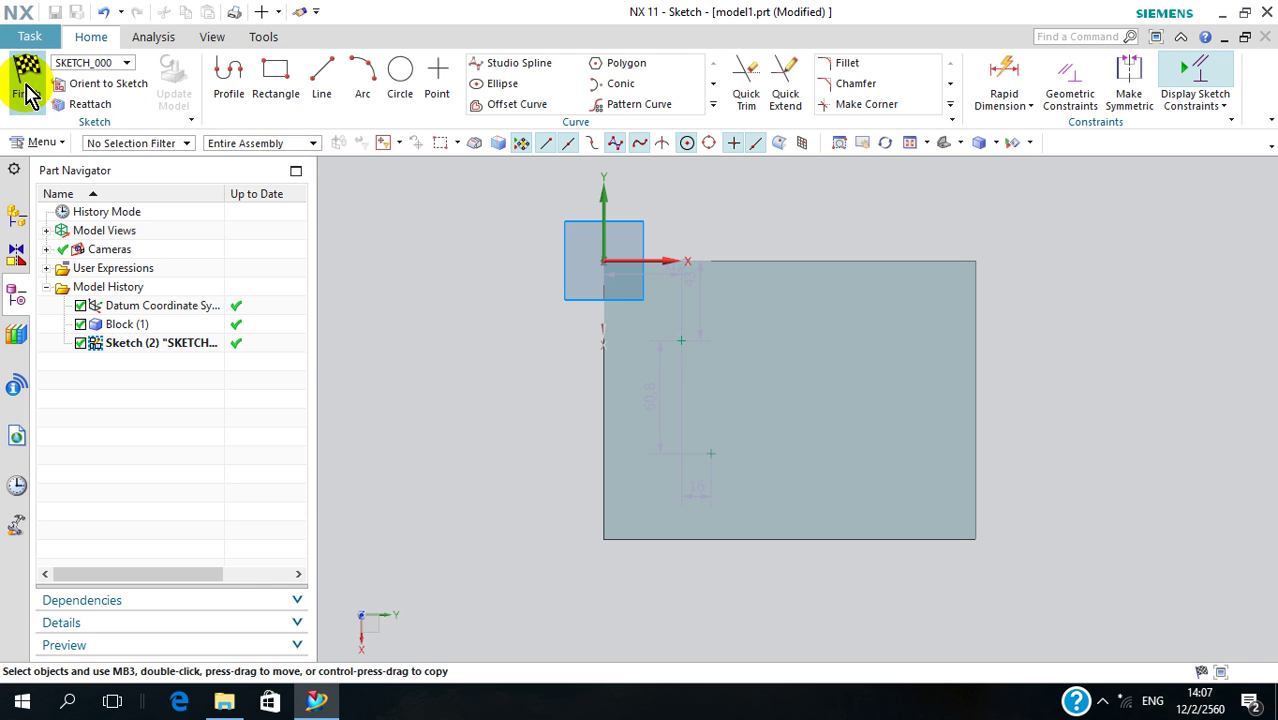
left_click(28, 95)
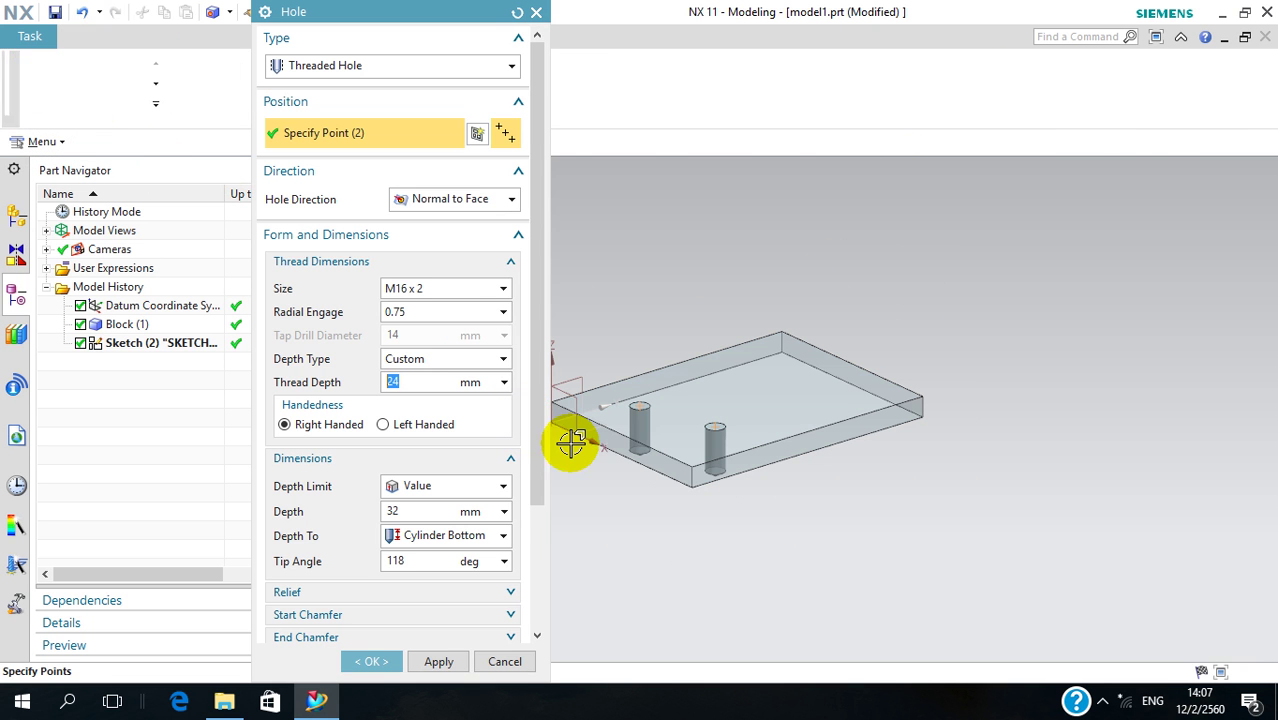
Change the thread size to M18 x 2.5 with depth limit Through Body
left_click(459, 283)
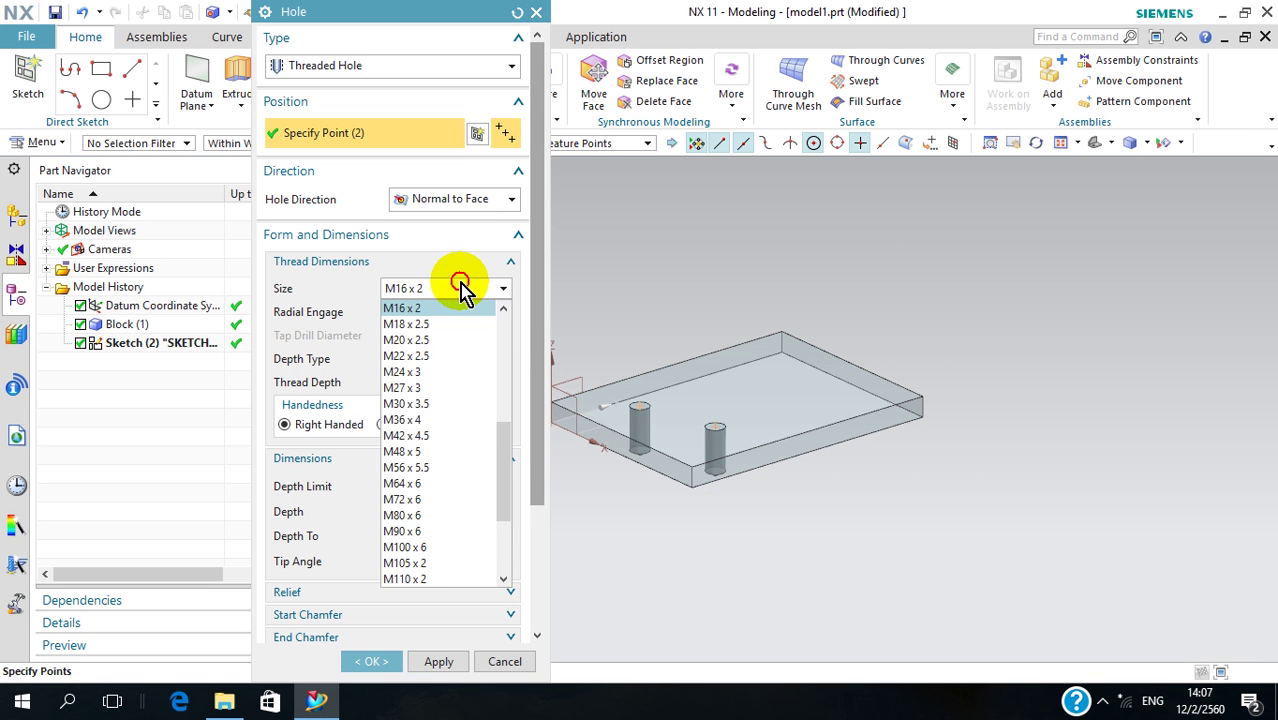
left_click(443, 327)
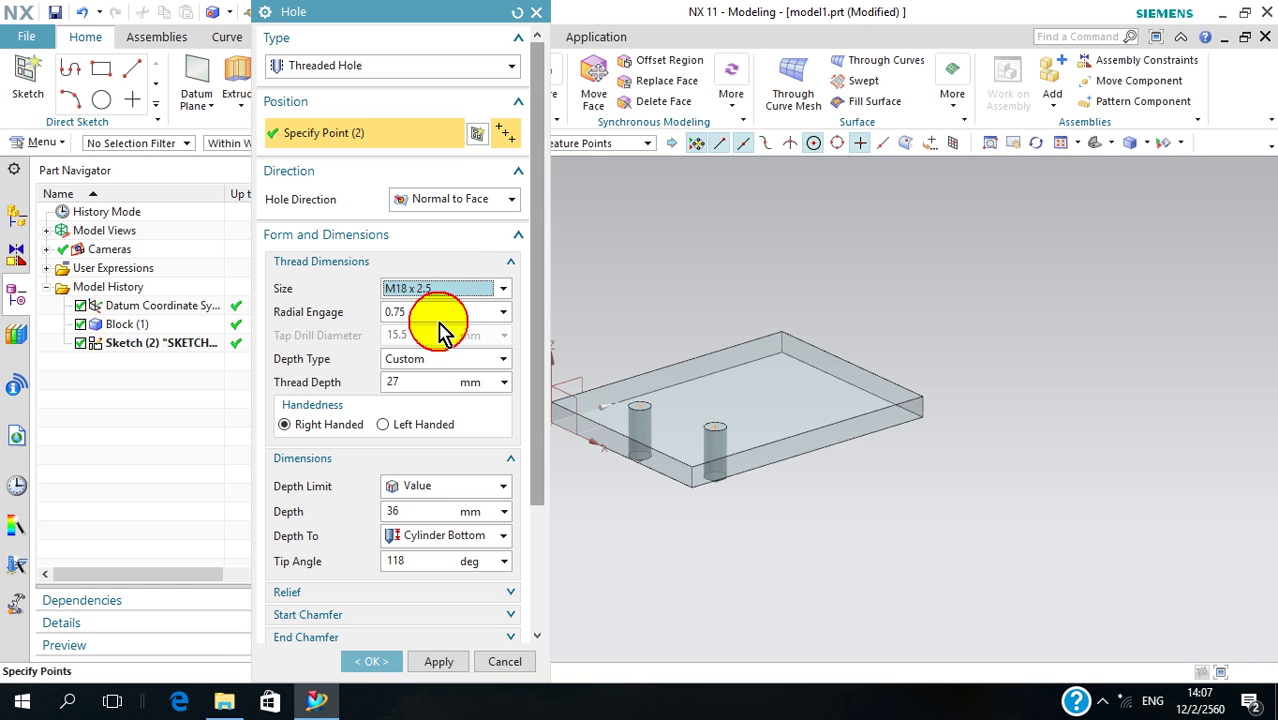
left_click(430, 488)
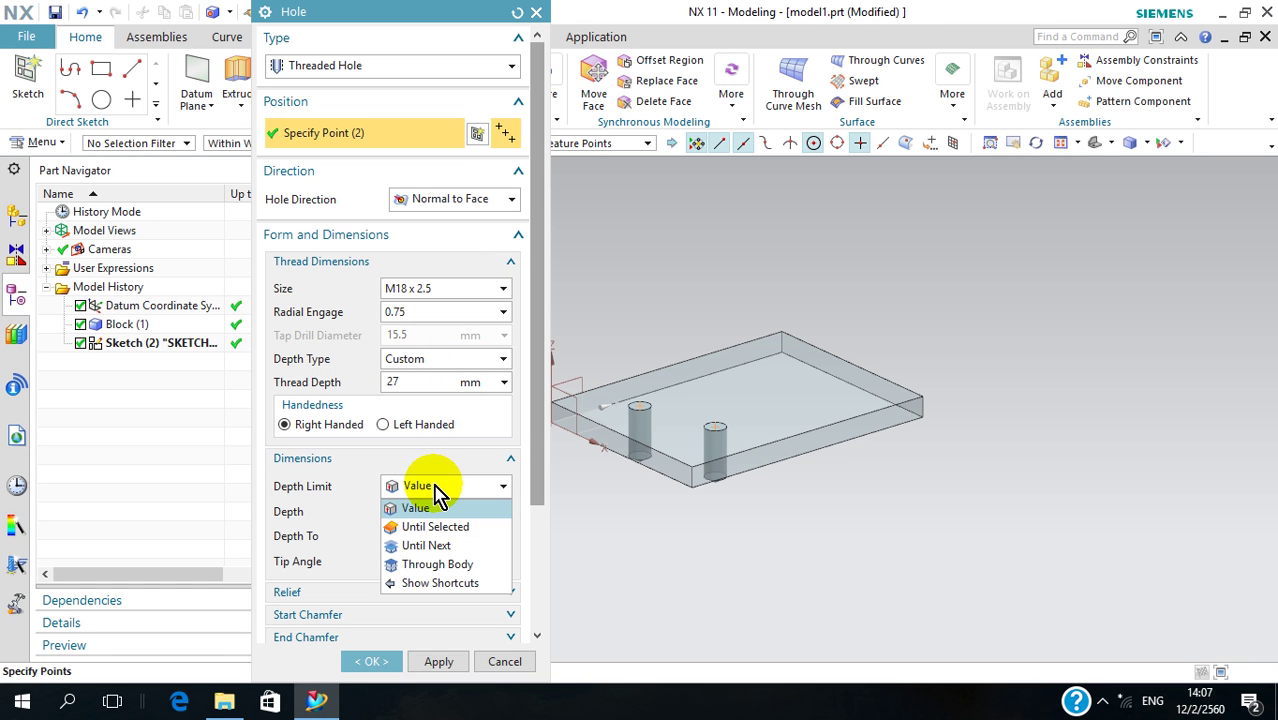
left_click(432, 564)
scroll(614, 449, "up", 2)
scroll(650, 428, "up", 1)
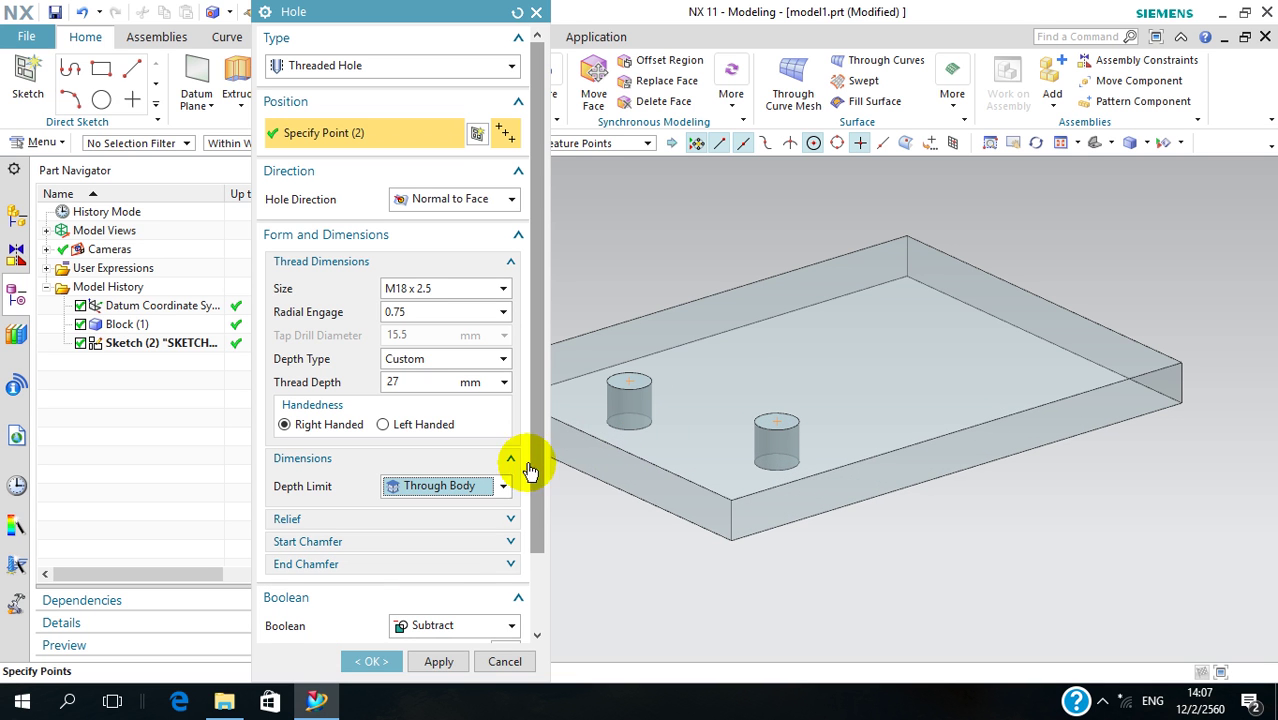
Leave start and end chamfers off, cut the two threaded holes, and close the Hole dialog
left_click(326, 545)
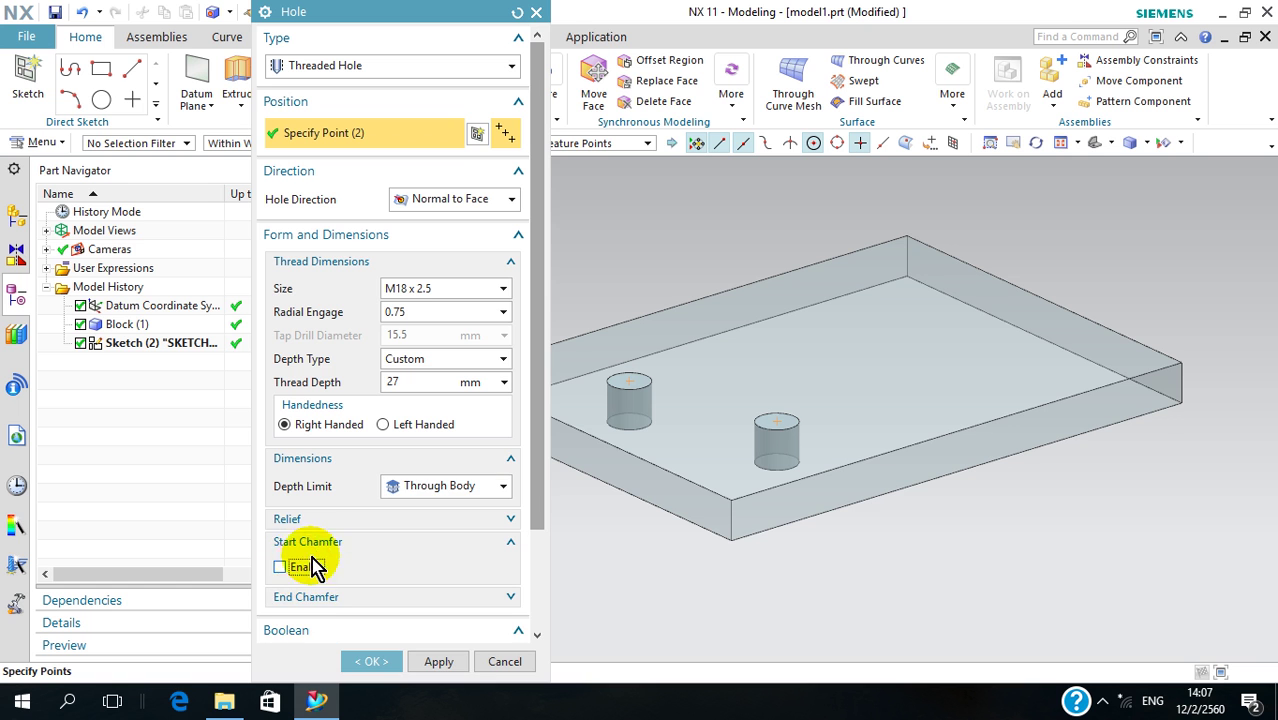
left_click(307, 541)
scroll(318, 550, "down", 1)
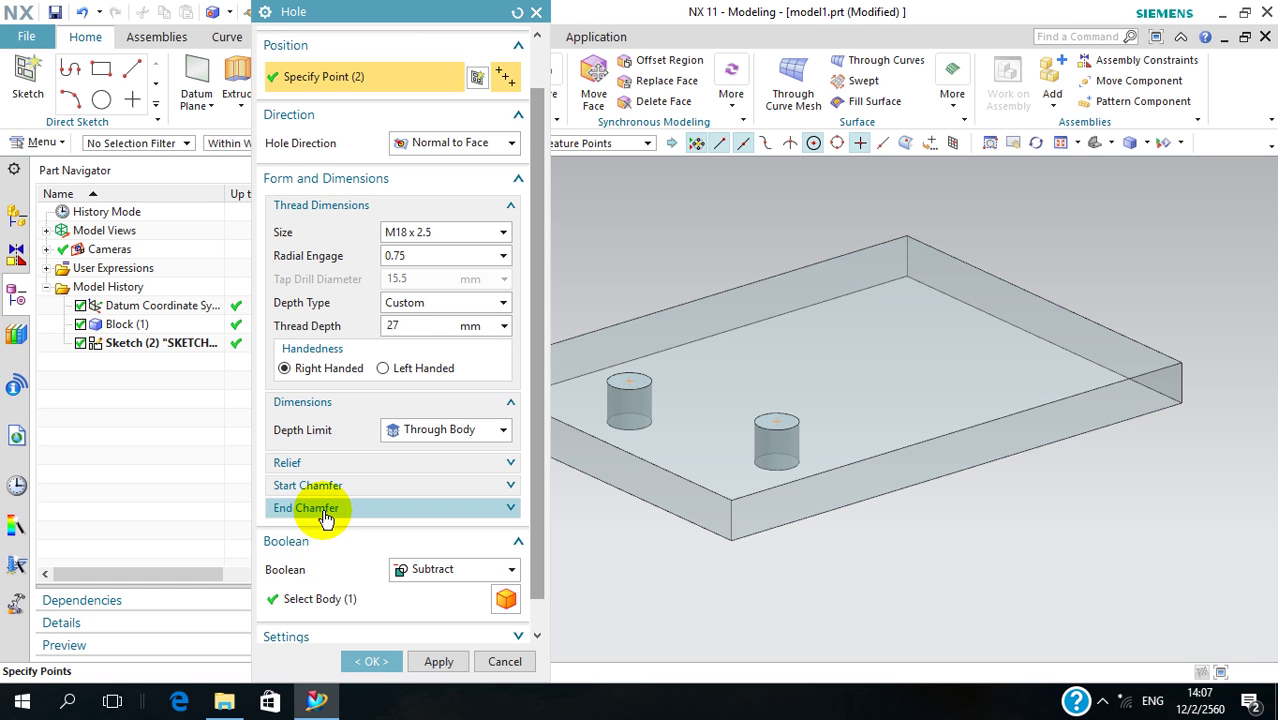
left_click(325, 510)
left_click(303, 535)
left_click(303, 540)
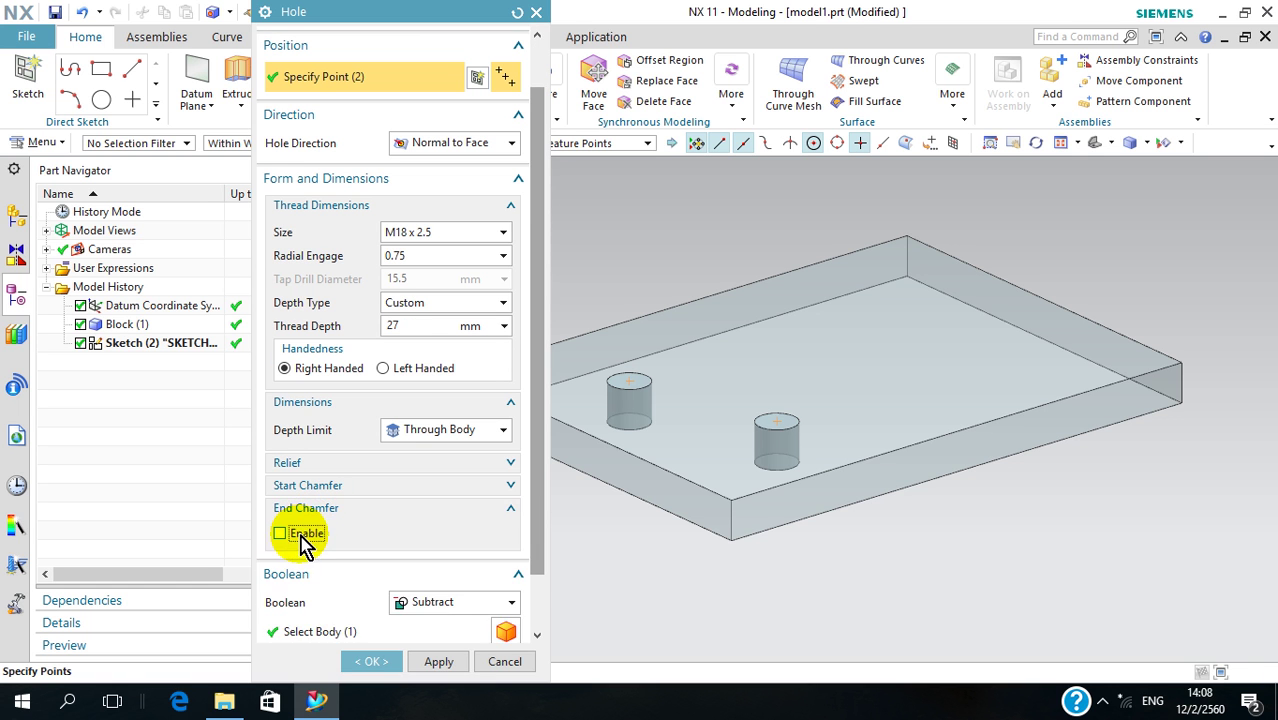
left_click(433, 664)
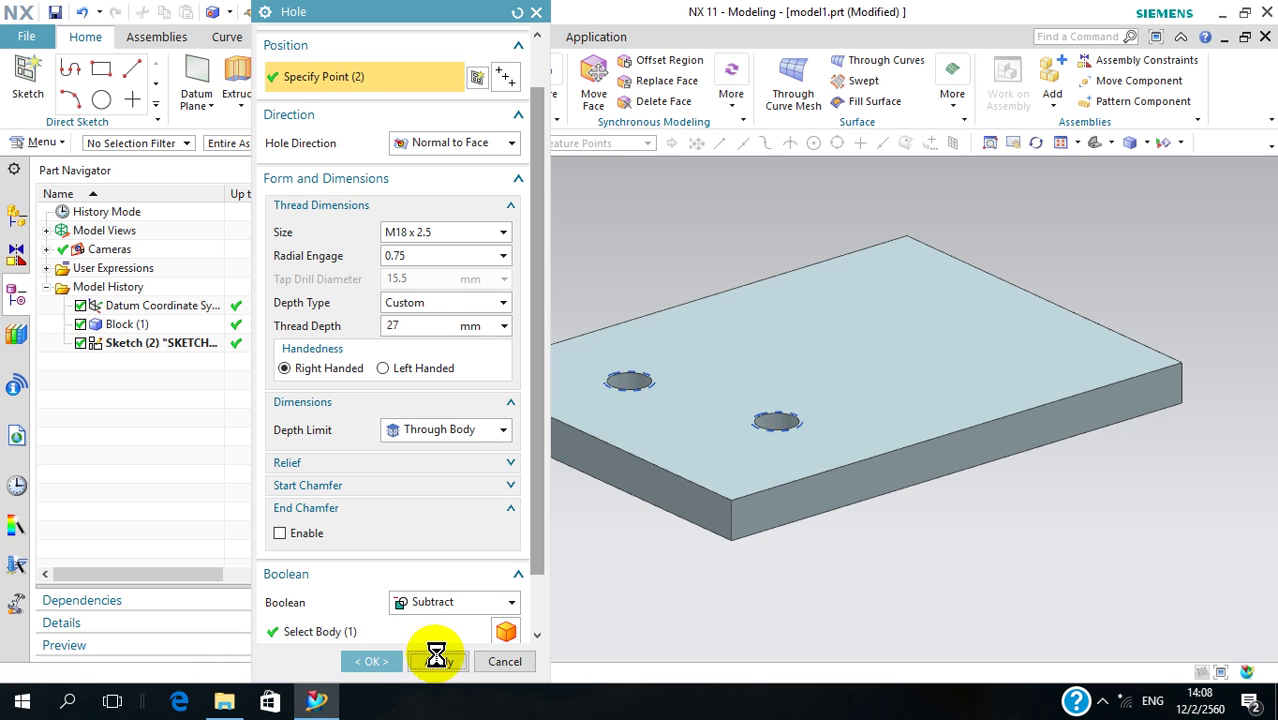
mouse_move(736, 385)
middle_mouse_down()
mouse_move(750, 307)
mouse_move(719, 391)
middle_mouse_up()
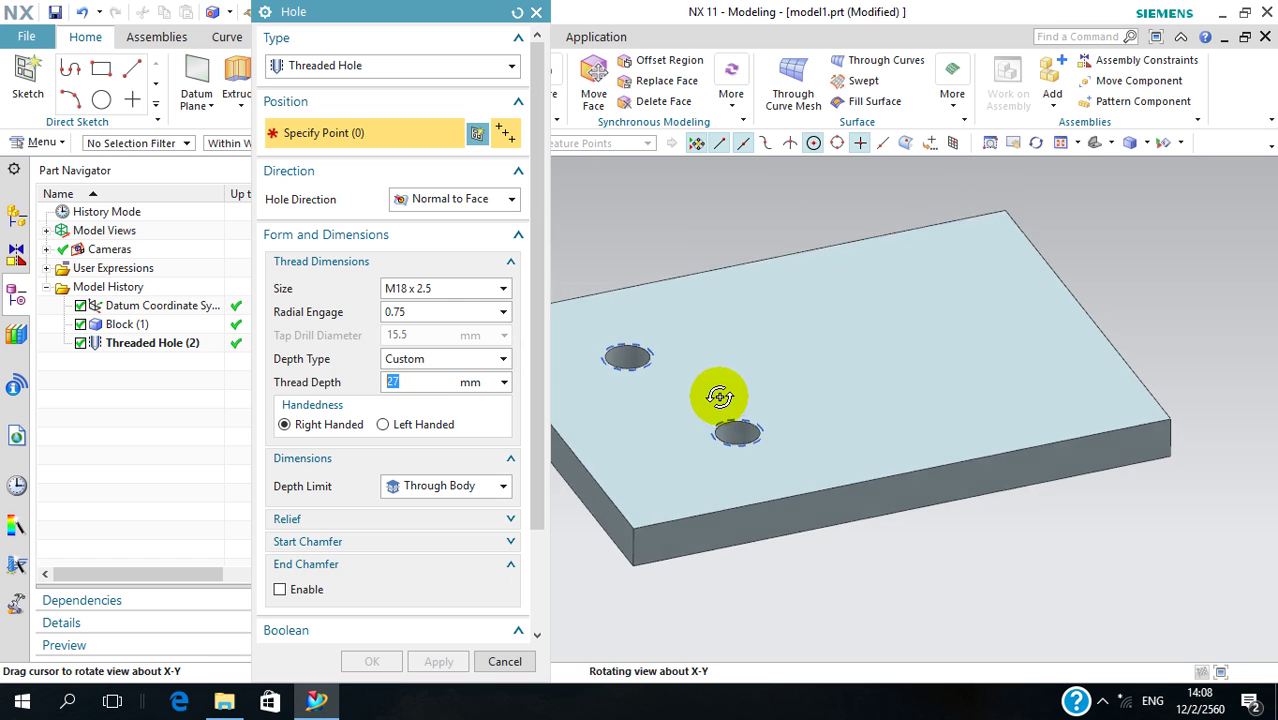
left_click(500, 662)
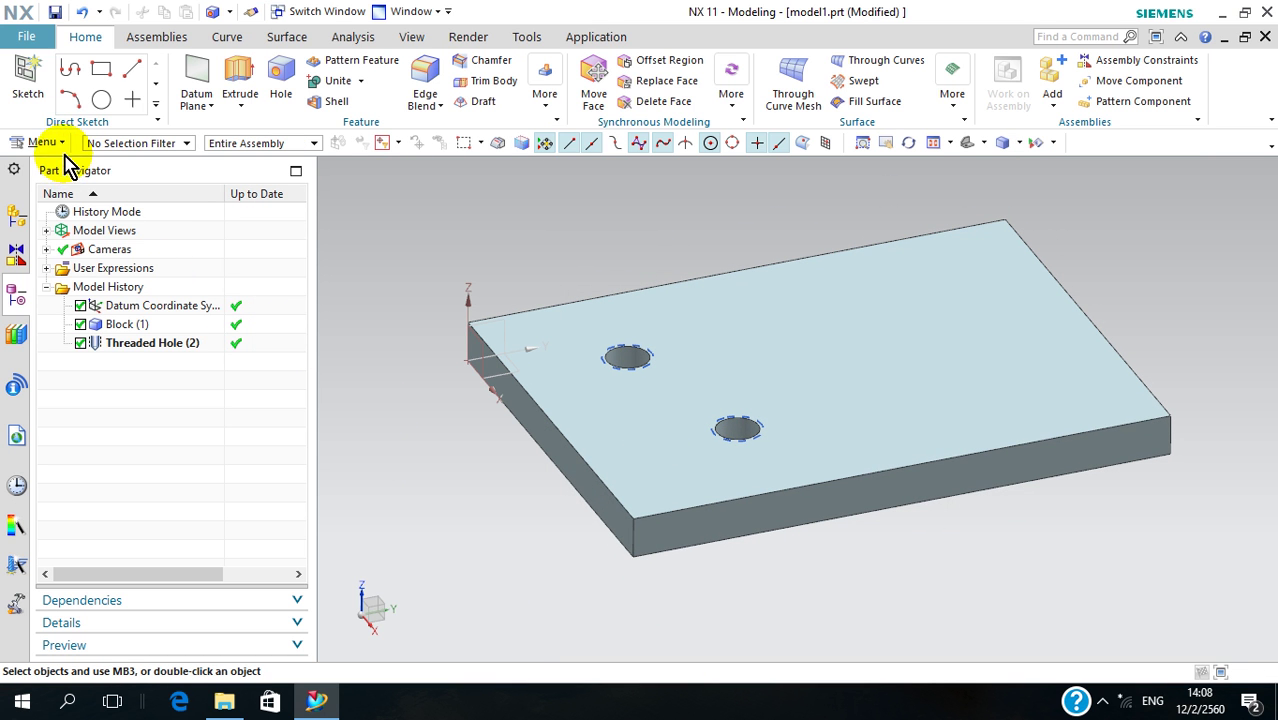
Create Sketch (3) on the plate's top face in the sketch environment
left_click(48, 145)
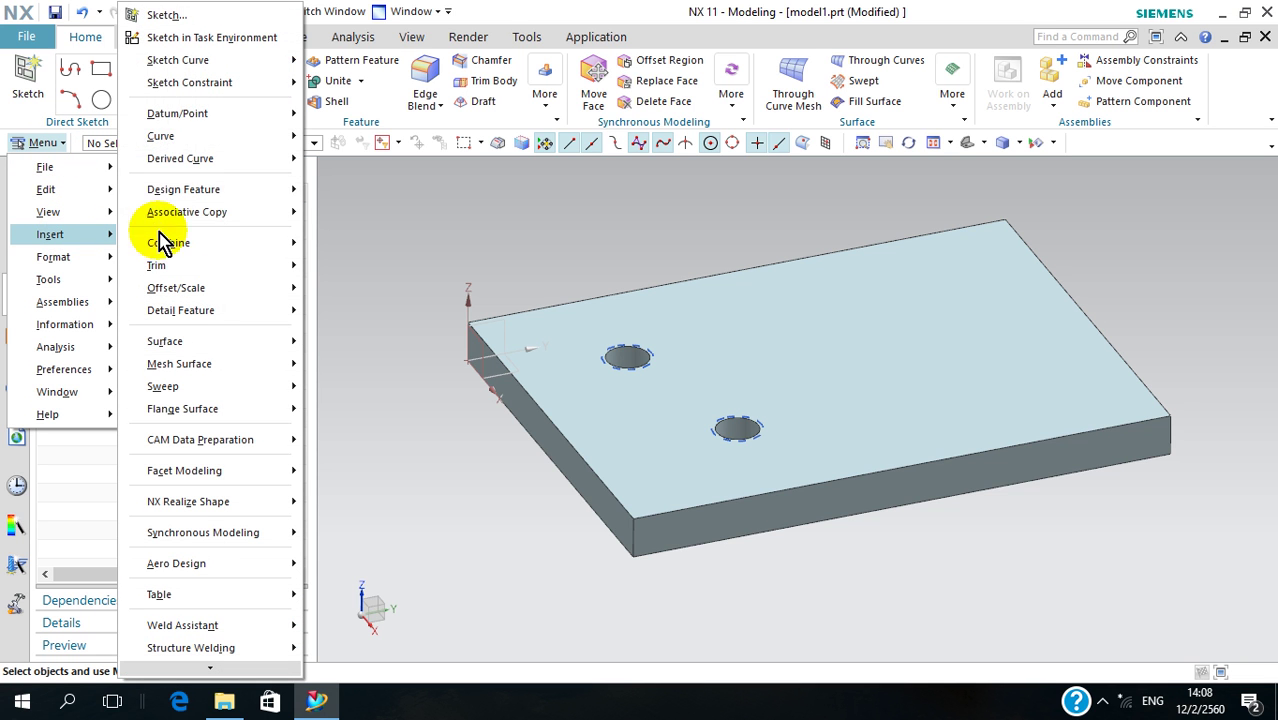
mouse_move(50, 234)
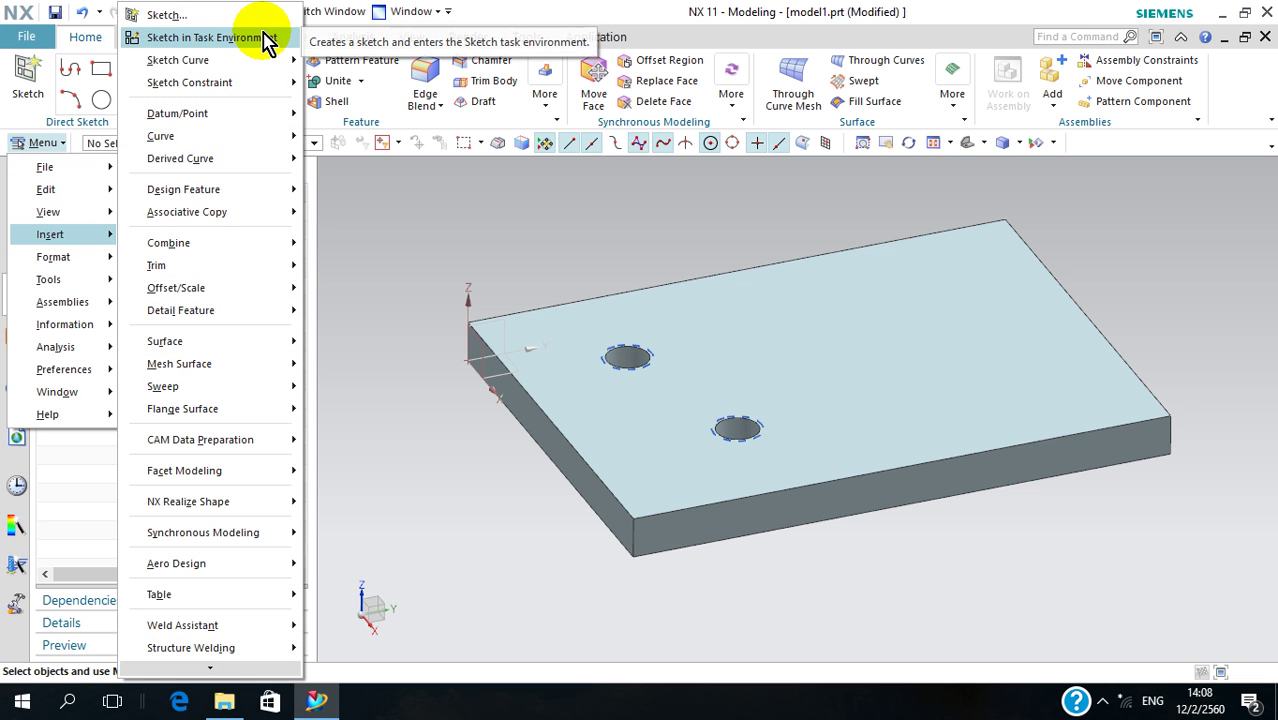
left_click(268, 40)
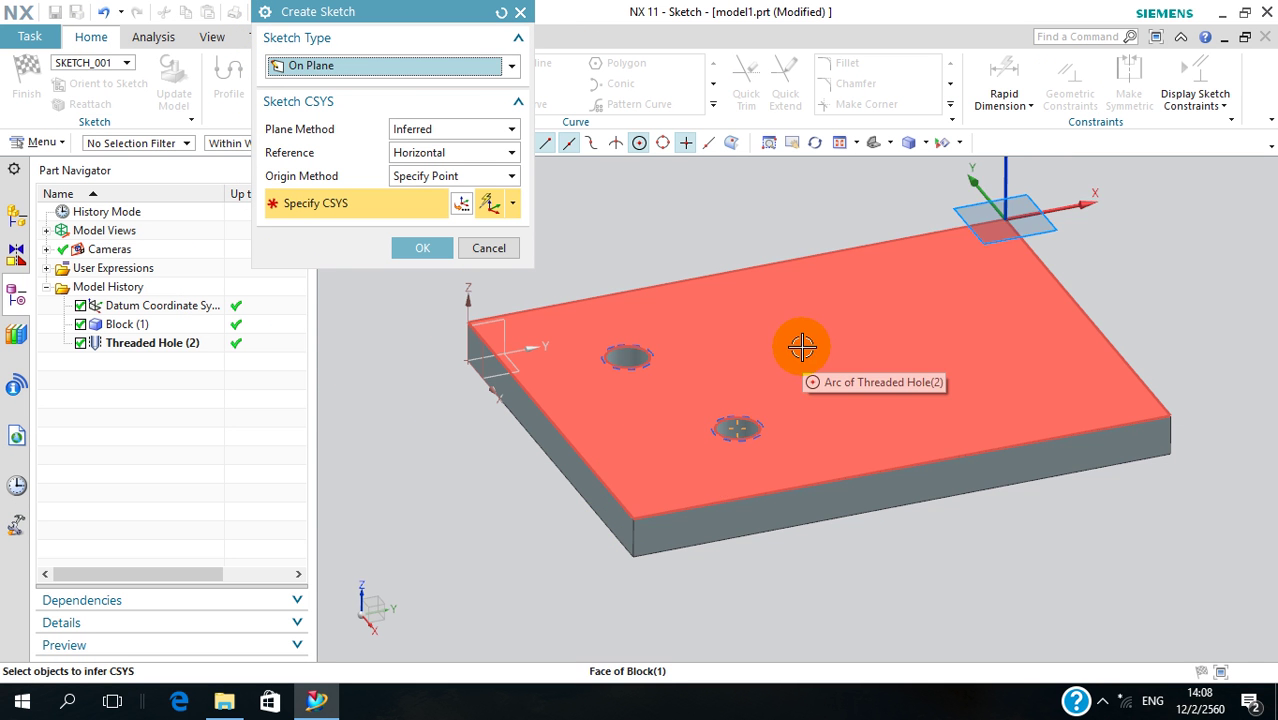
left_click(801, 346)
left_click(420, 248)
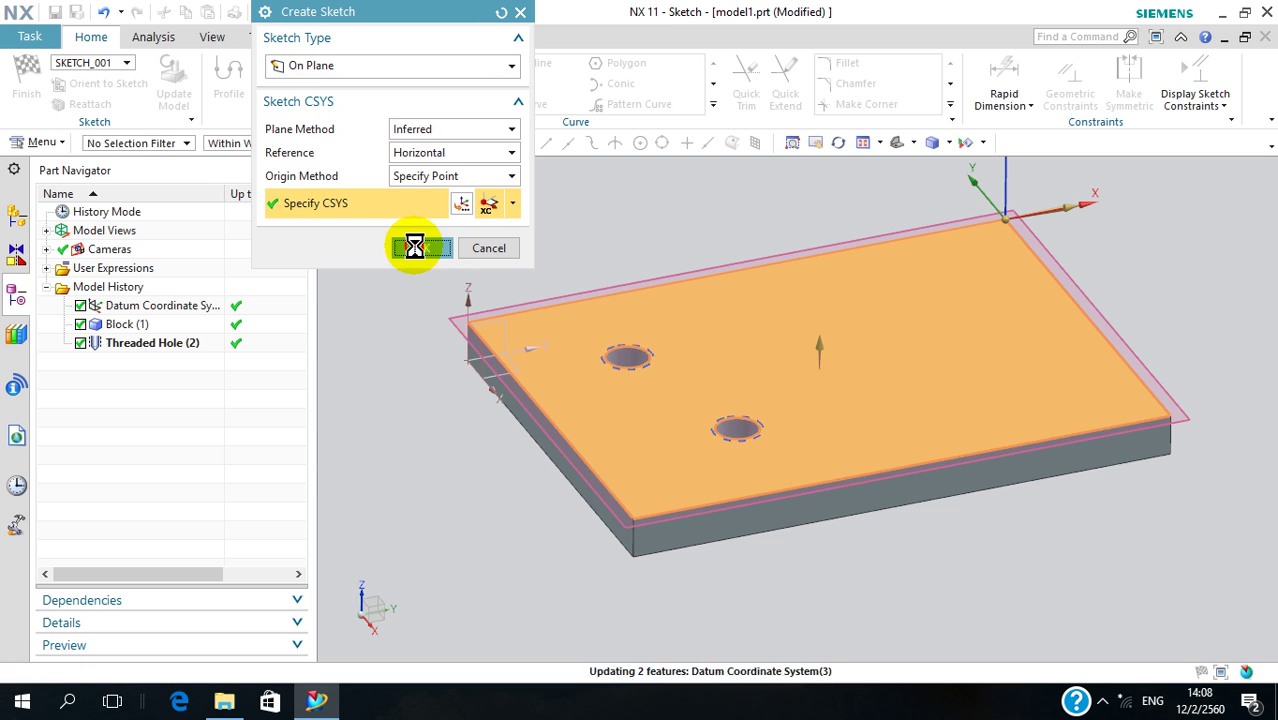
scroll(826, 280, "down", 2)
Draw two circles on the plate's right side, one upper and one lower
scroll(836, 277, "down", 1)
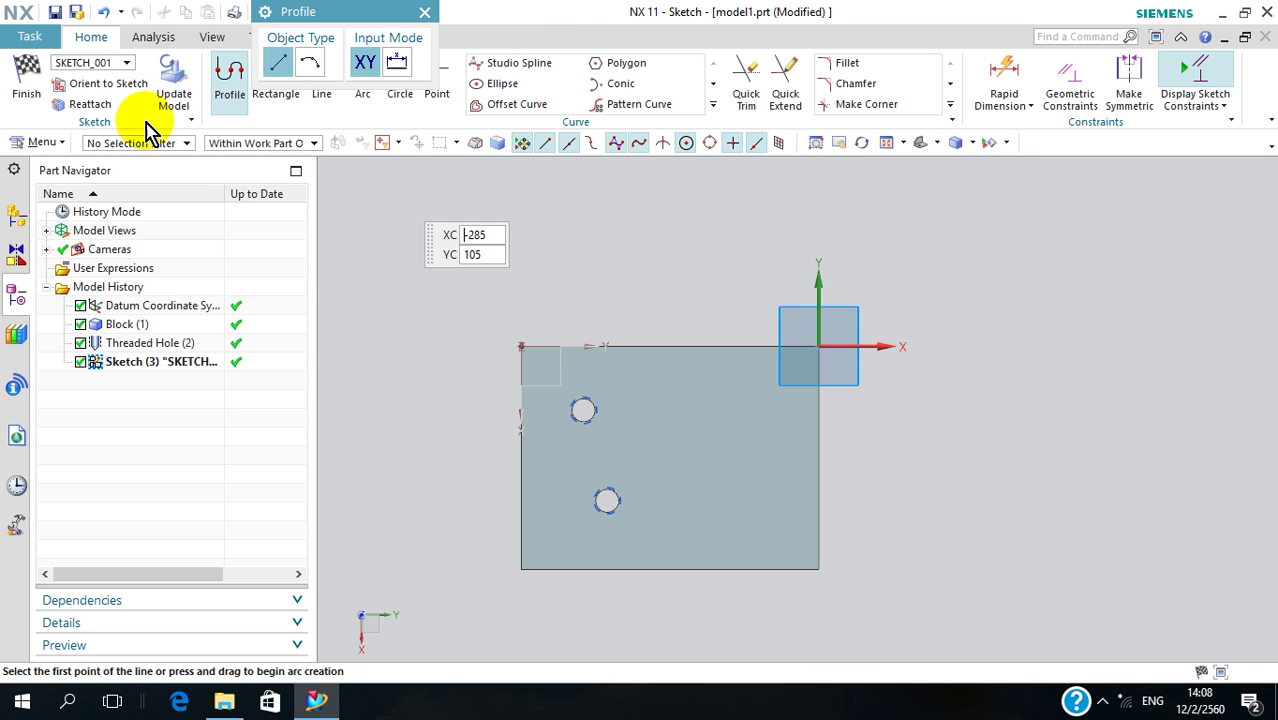
mouse_move(362, 19)
left_mouse_down()
mouse_move(445, 48)
mouse_move(588, 131)
left_mouse_up()
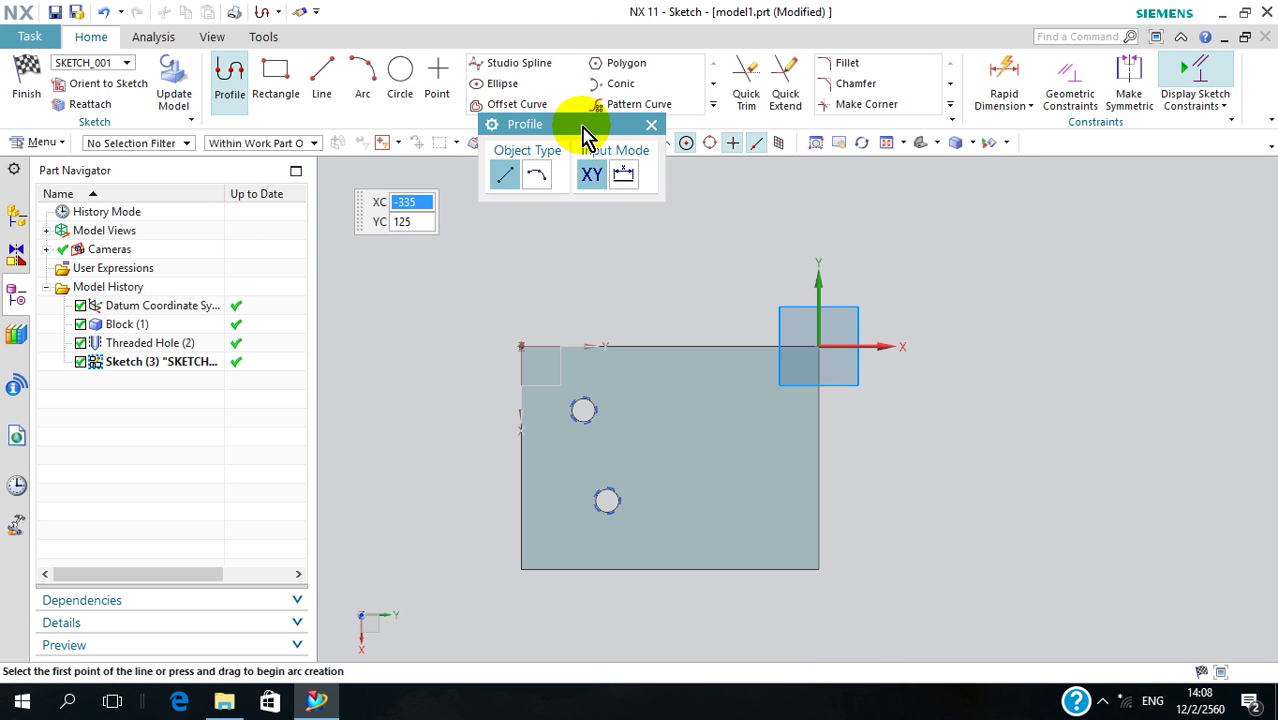
left_click(403, 70)
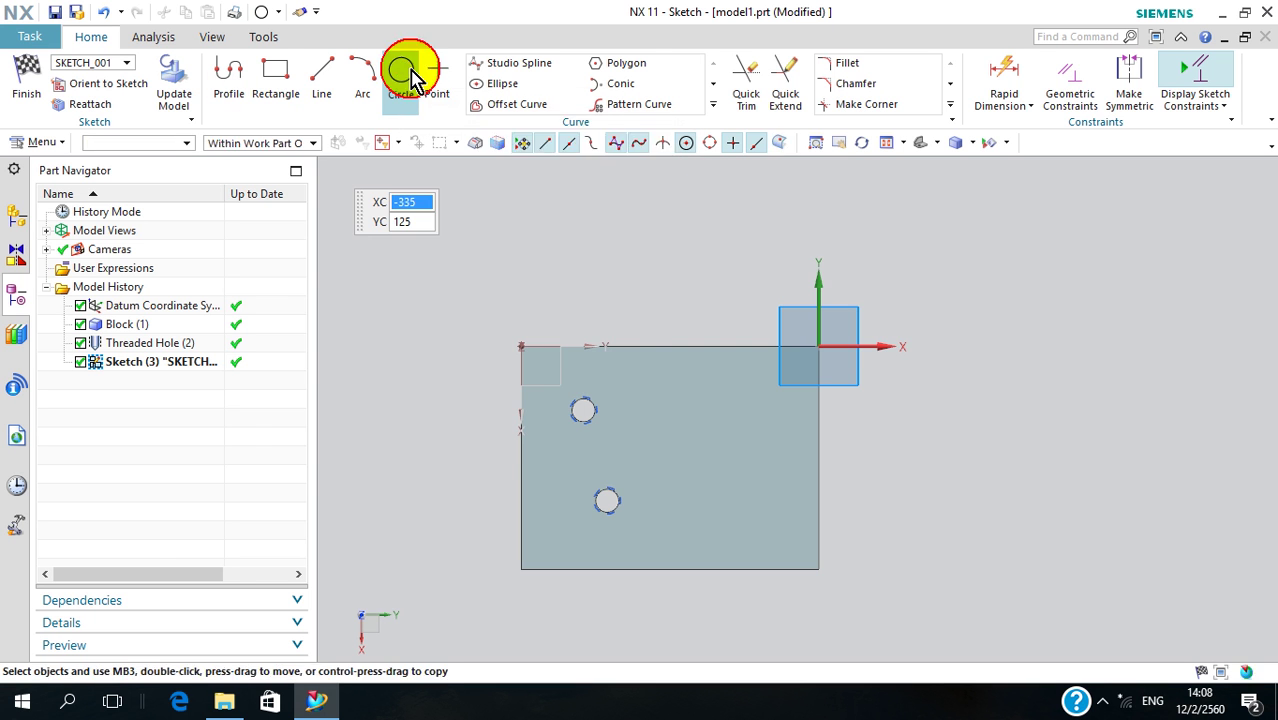
scroll(700, 427, "up", 2)
left_click(683, 396)
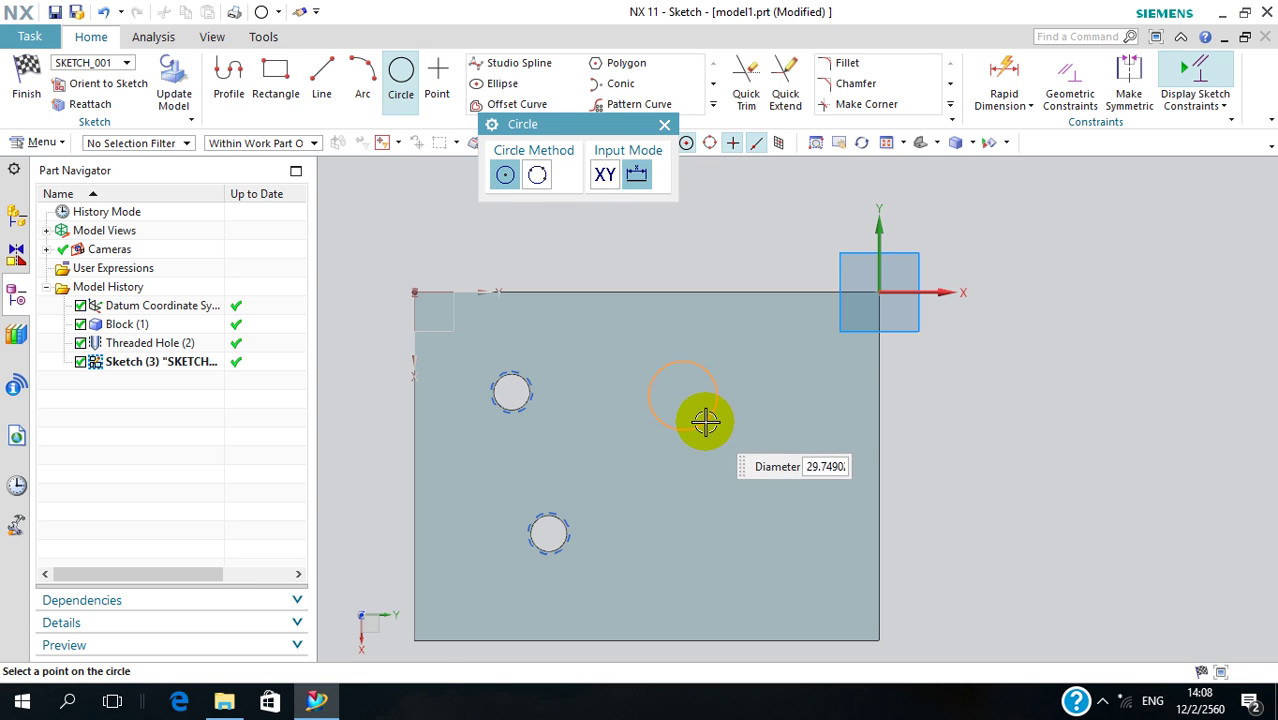
left_click(702, 414)
left_click(750, 537)
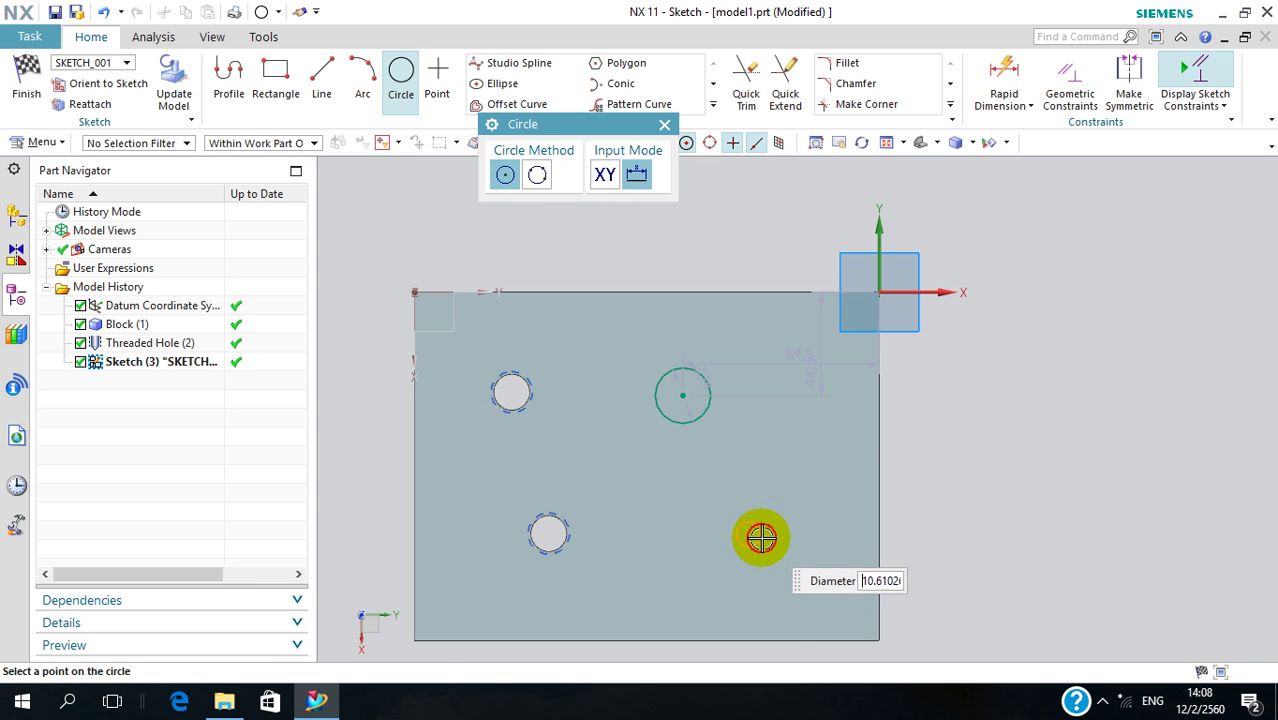
left_click(779, 541)
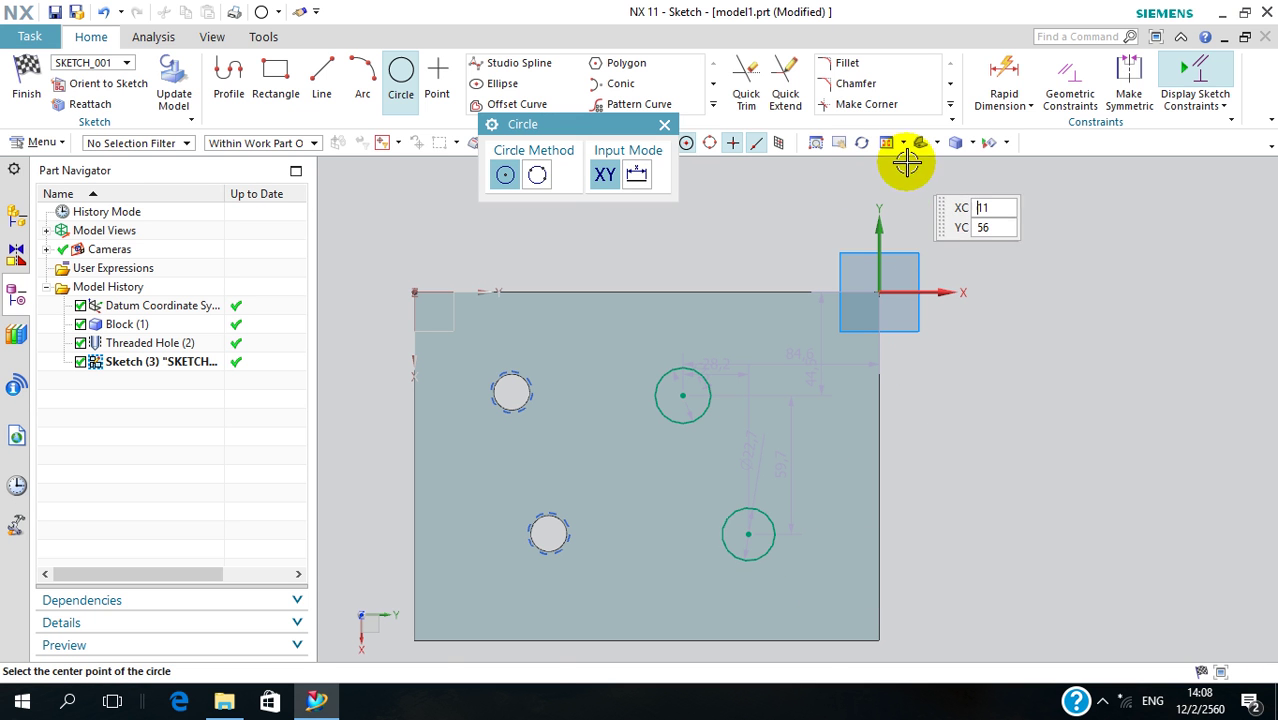
Dimension the circle diameters: 20 mm for the upper, 25 mm for the lower
left_click(1004, 72)
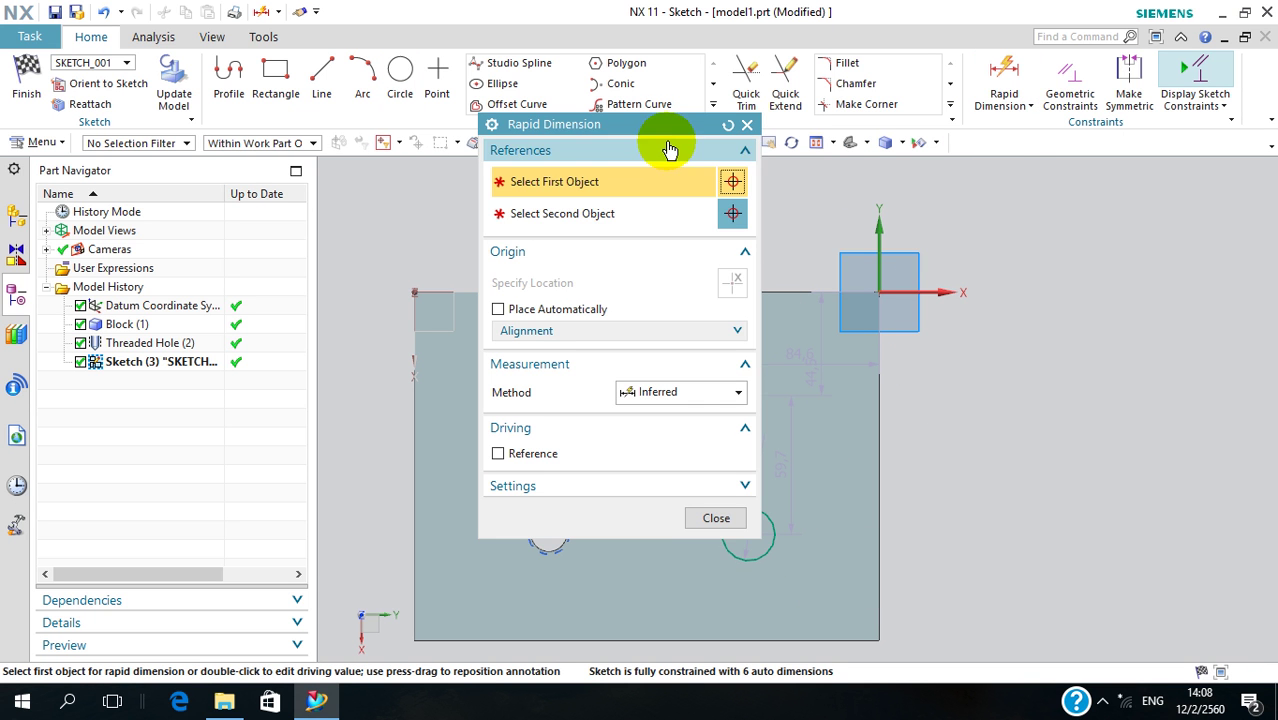
mouse_move(650, 122)
left_mouse_down()
mouse_move(879, 143)
mouse_move(1091, 118)
left_mouse_up()
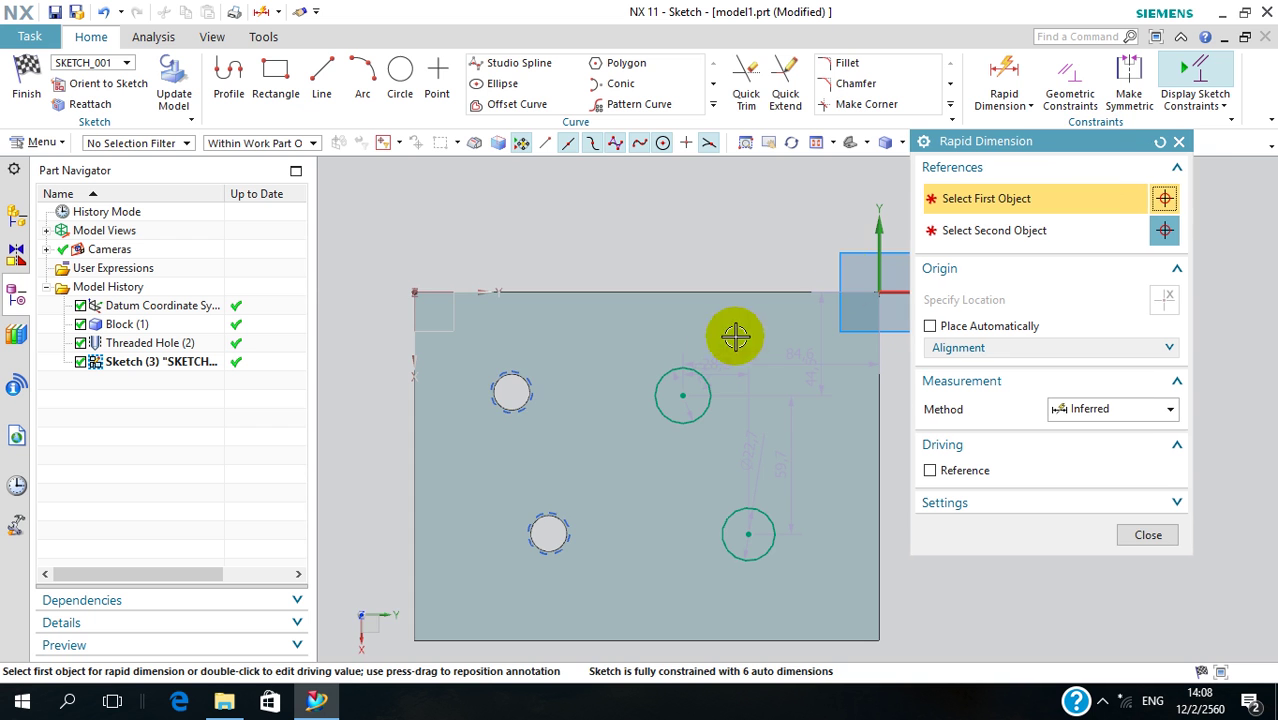
scroll(722, 358, "up", 3)
left_click(718, 350)
scroll(700, 320, "down", 2)
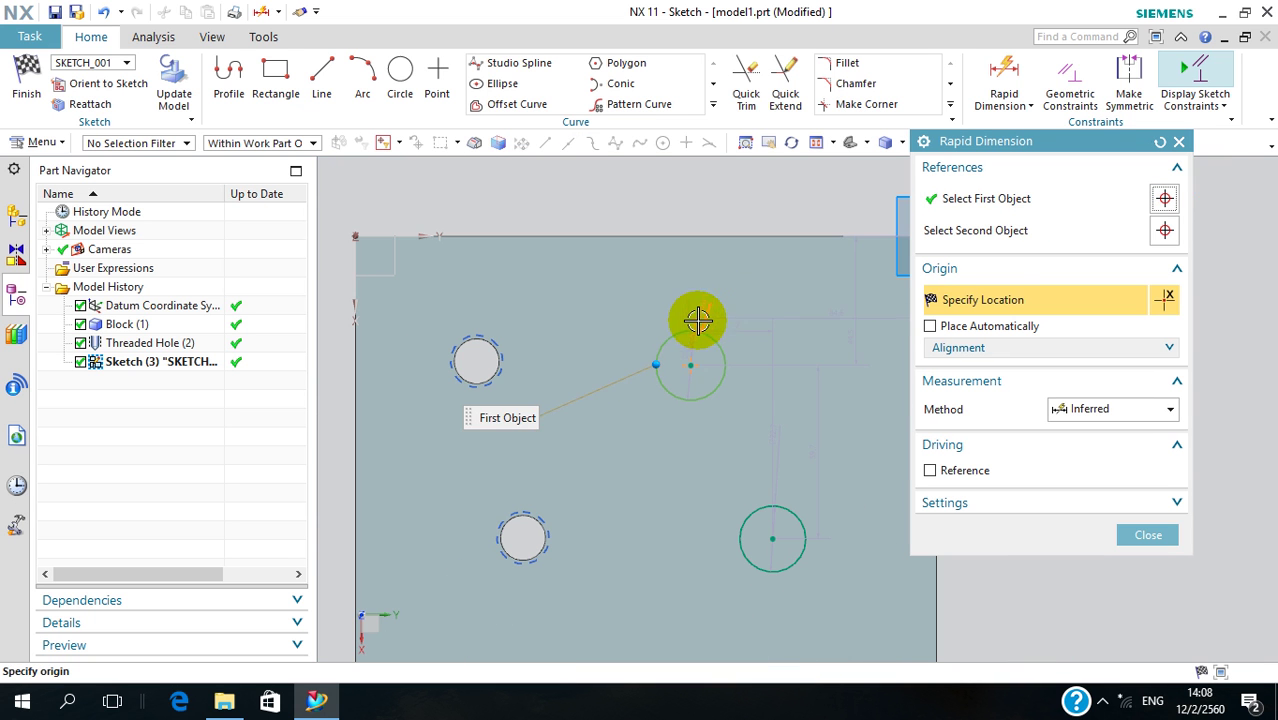
left_click(748, 290)
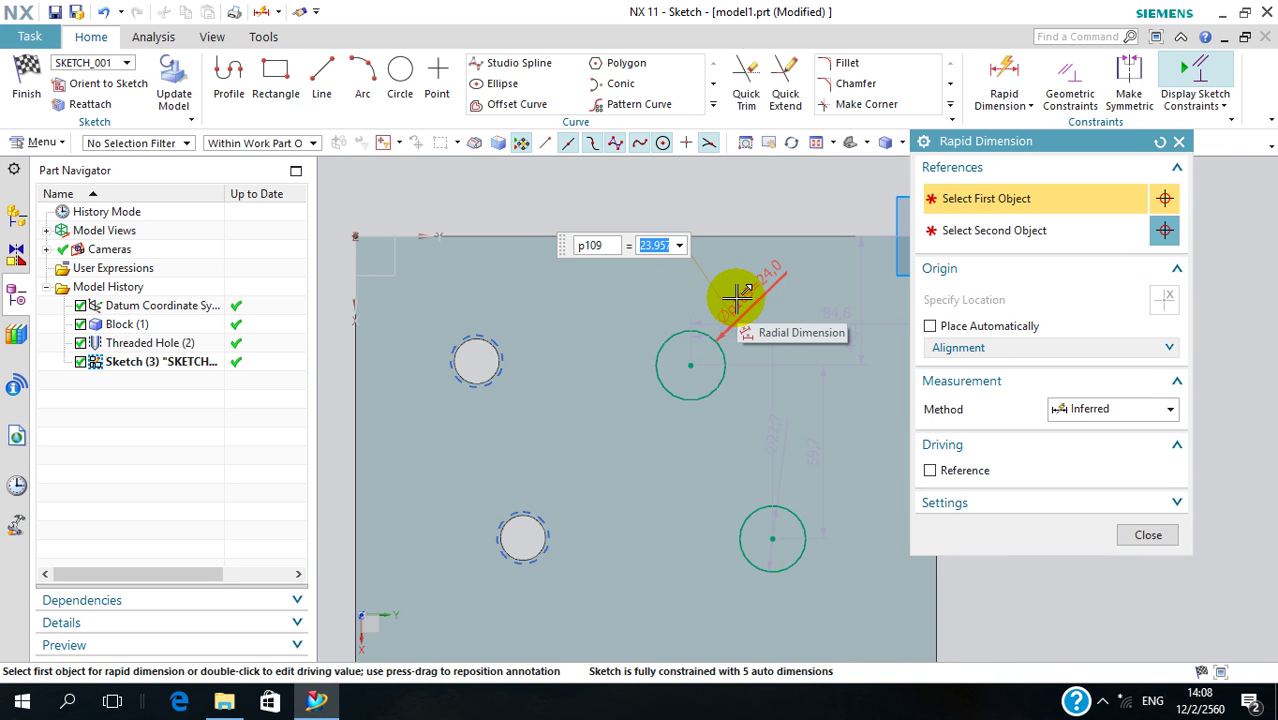
type("20")
key("Return")
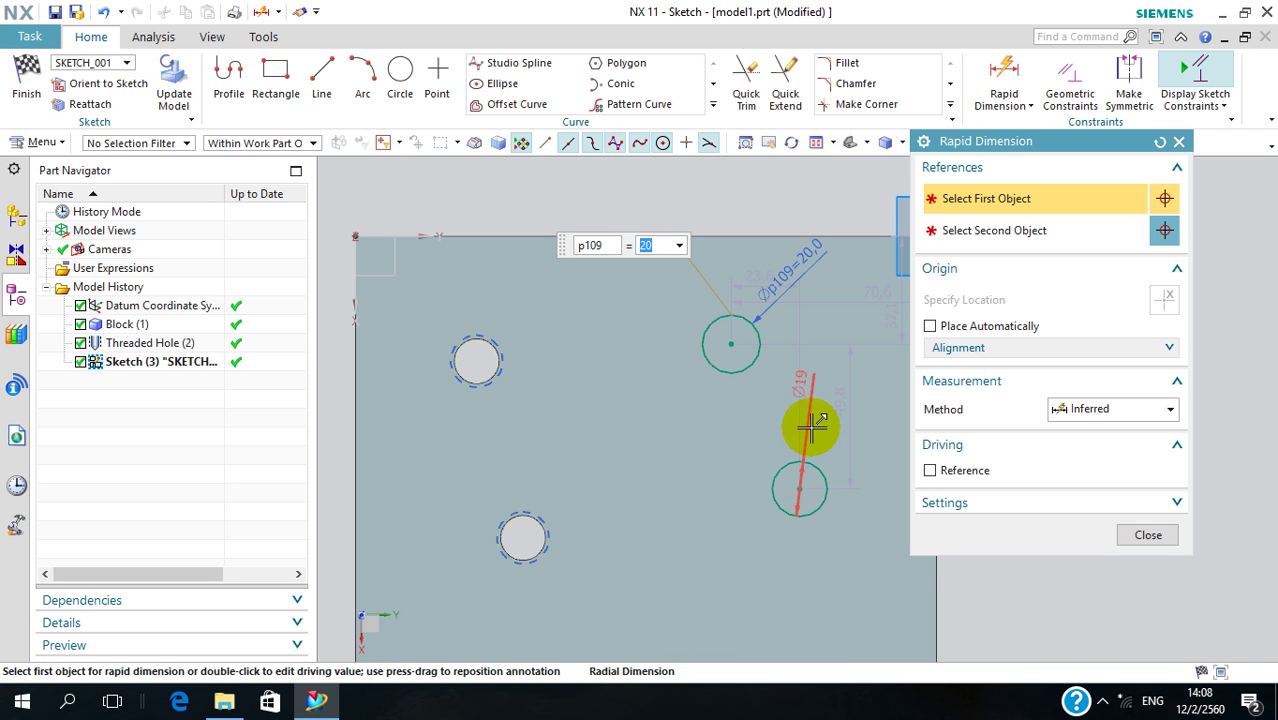
left_click(812, 427)
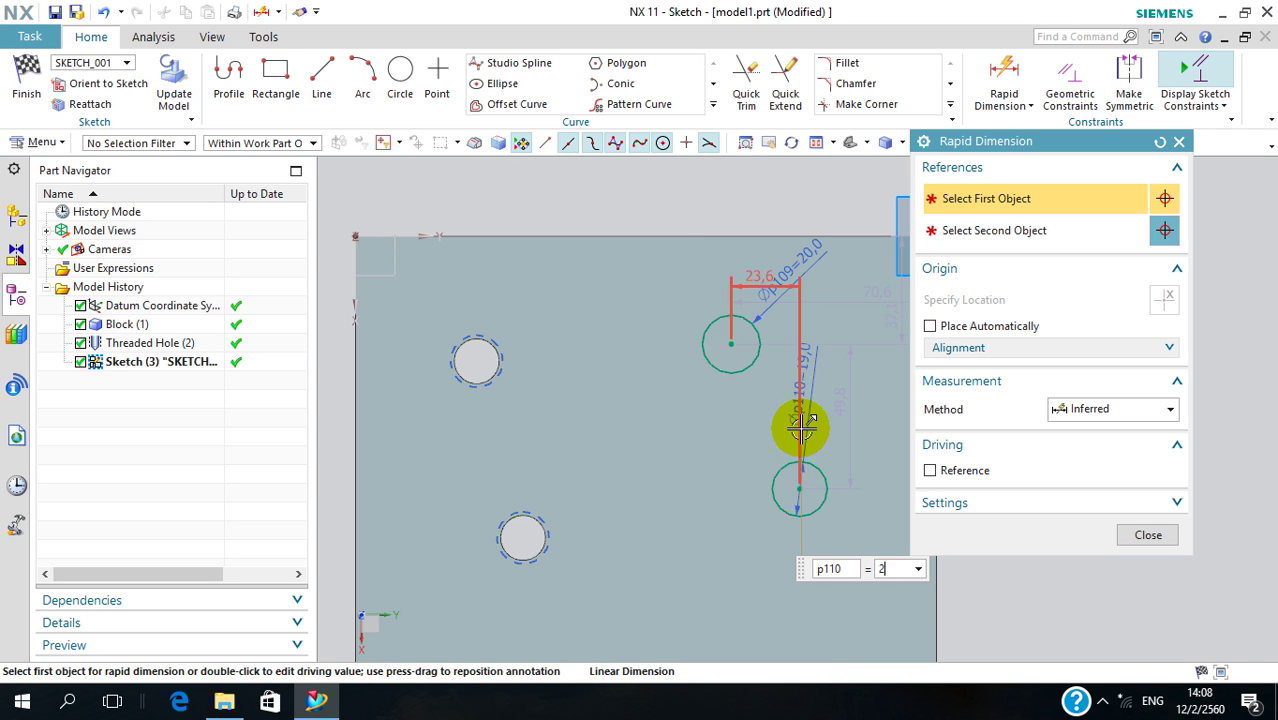
type("25")
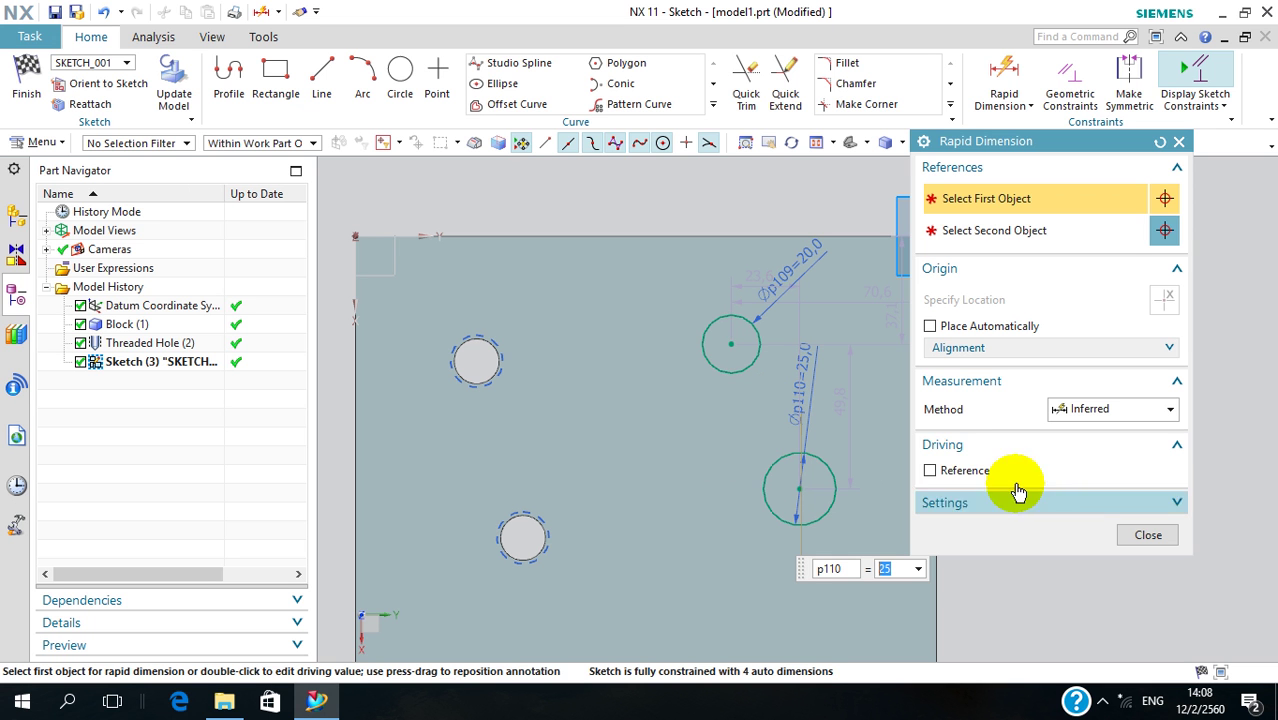
left_click(1140, 533)
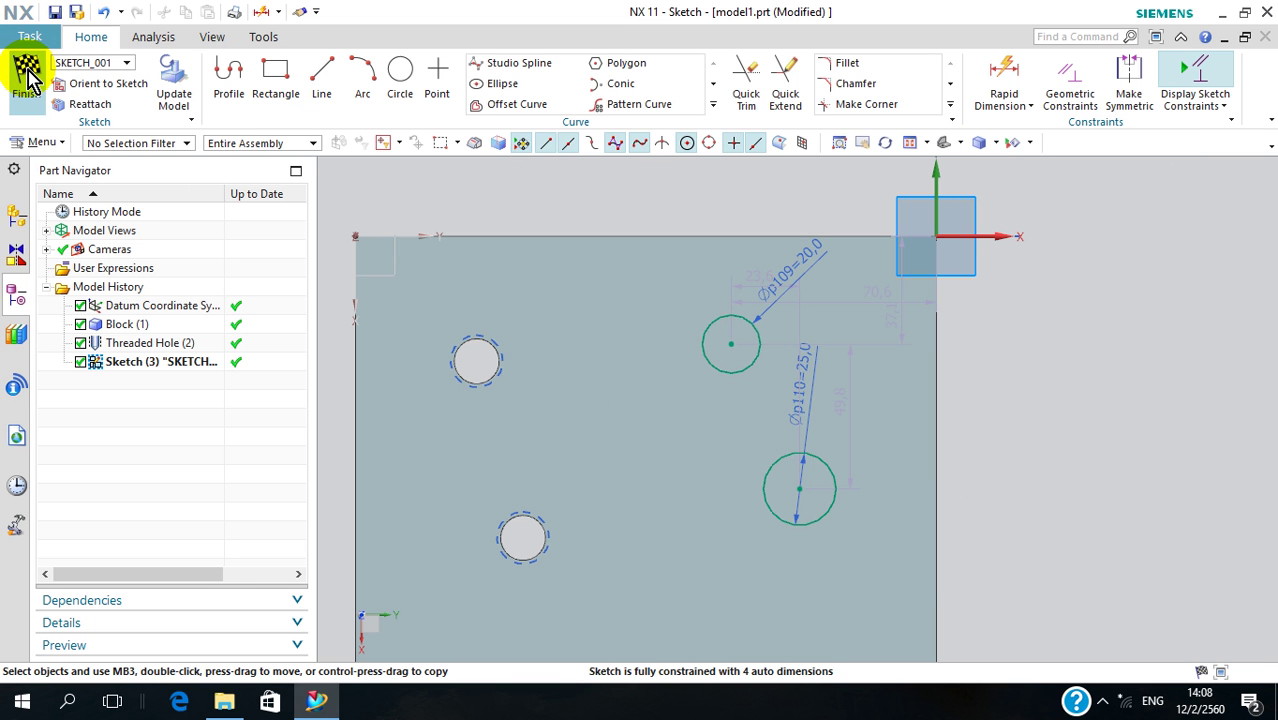
Finish the sketch and select both circles for an extrusion
left_click(27, 70)
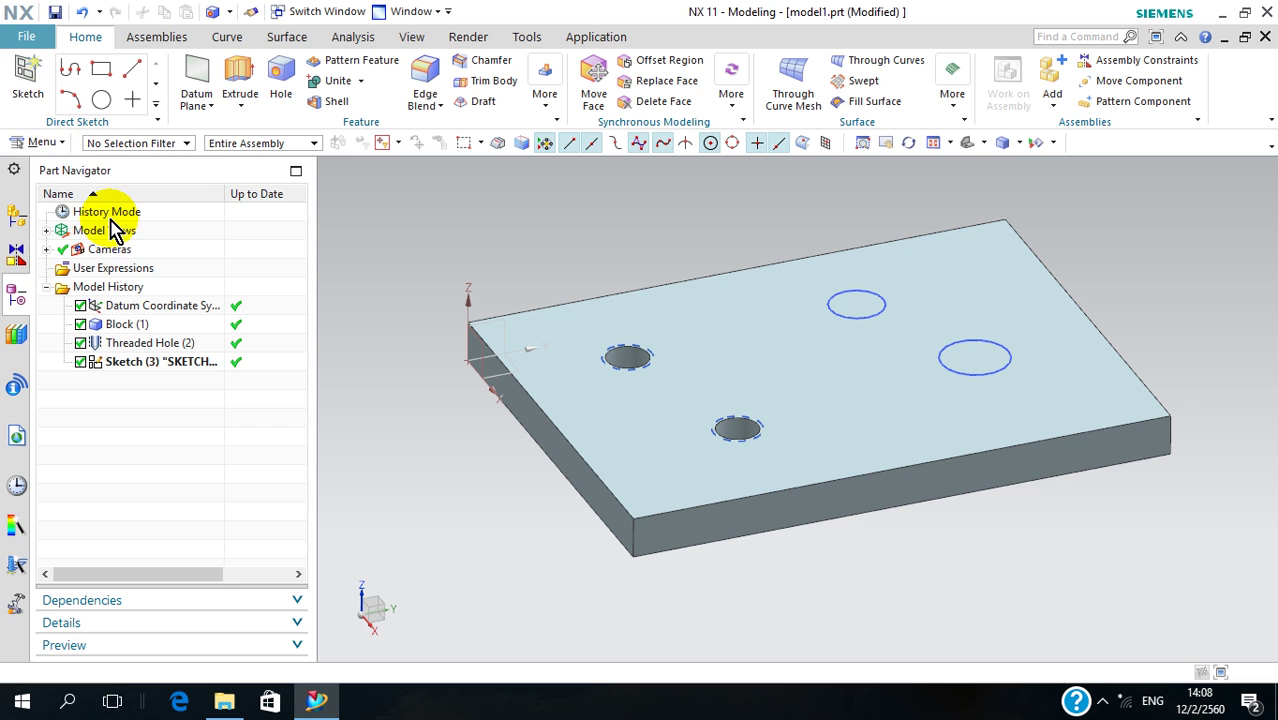
left_click(240, 78)
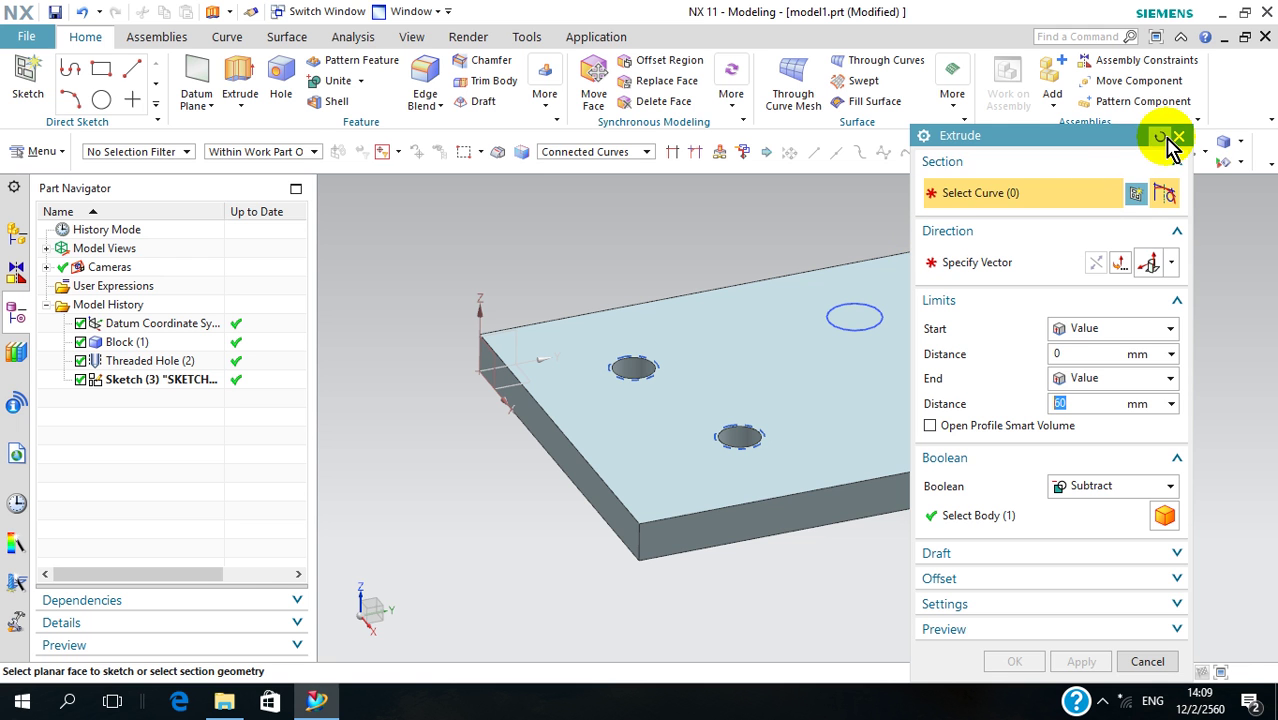
scroll(475, 355, "down", 1)
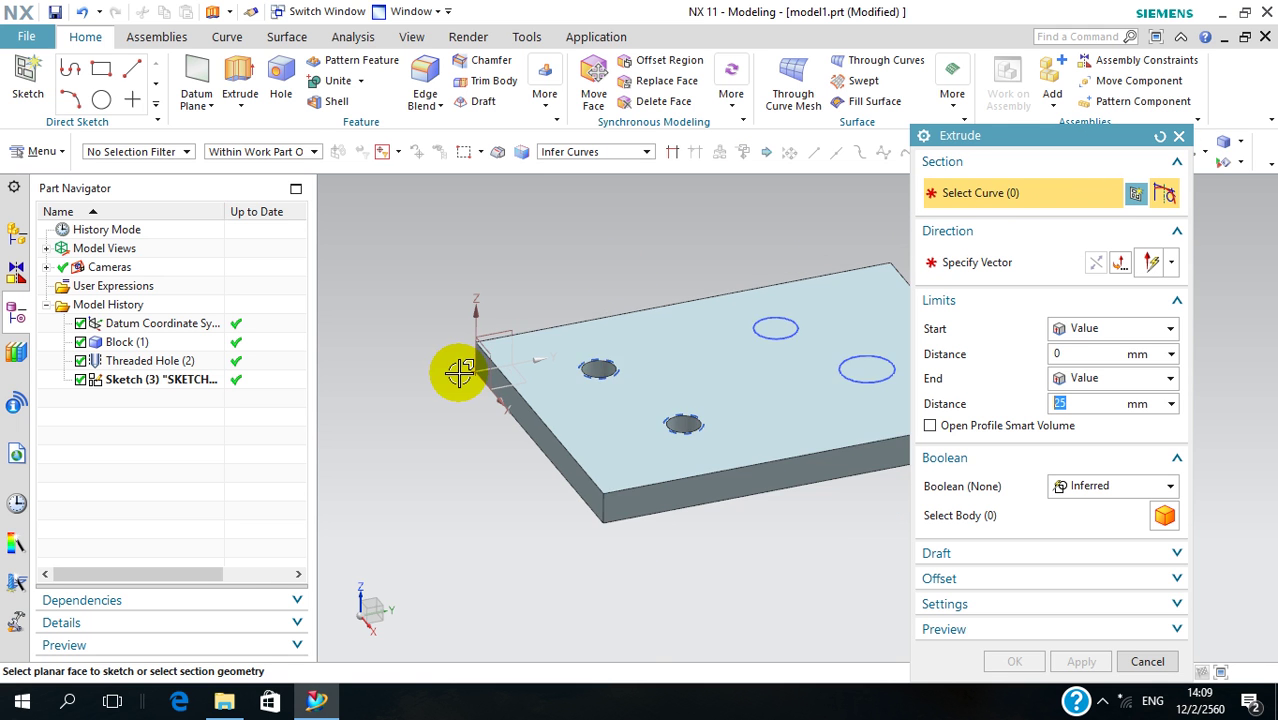
scroll(460, 362, "down", 1)
left_click(803, 358)
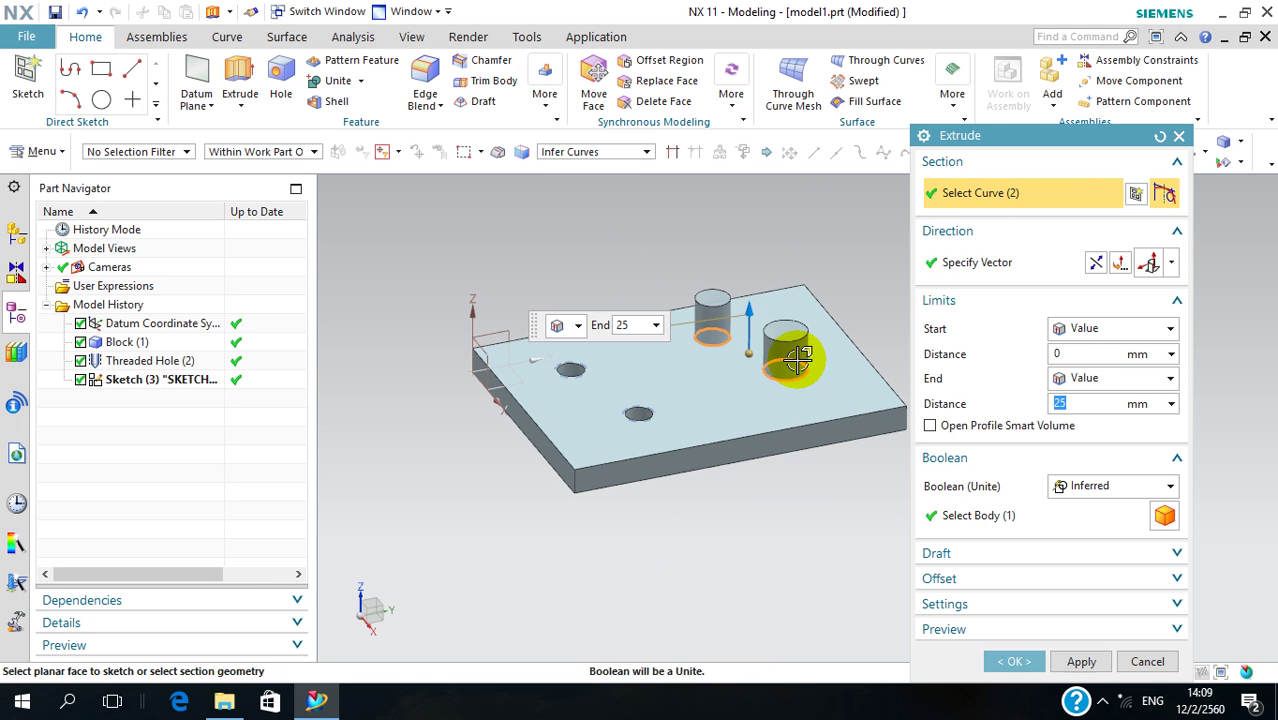
Extrude the circles 25 mm with Boolean Subtract to cut two round holes in the plate
left_click(1080, 385)
left_click(1078, 383)
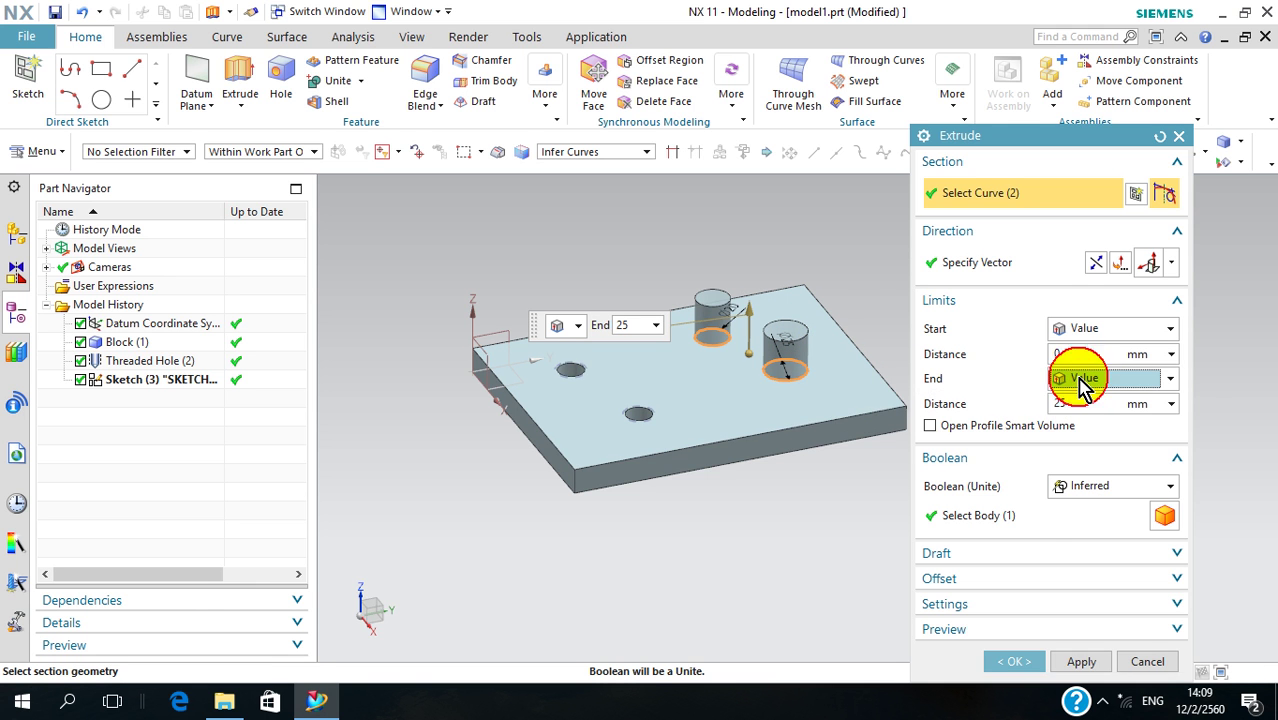
left_click(1093, 262)
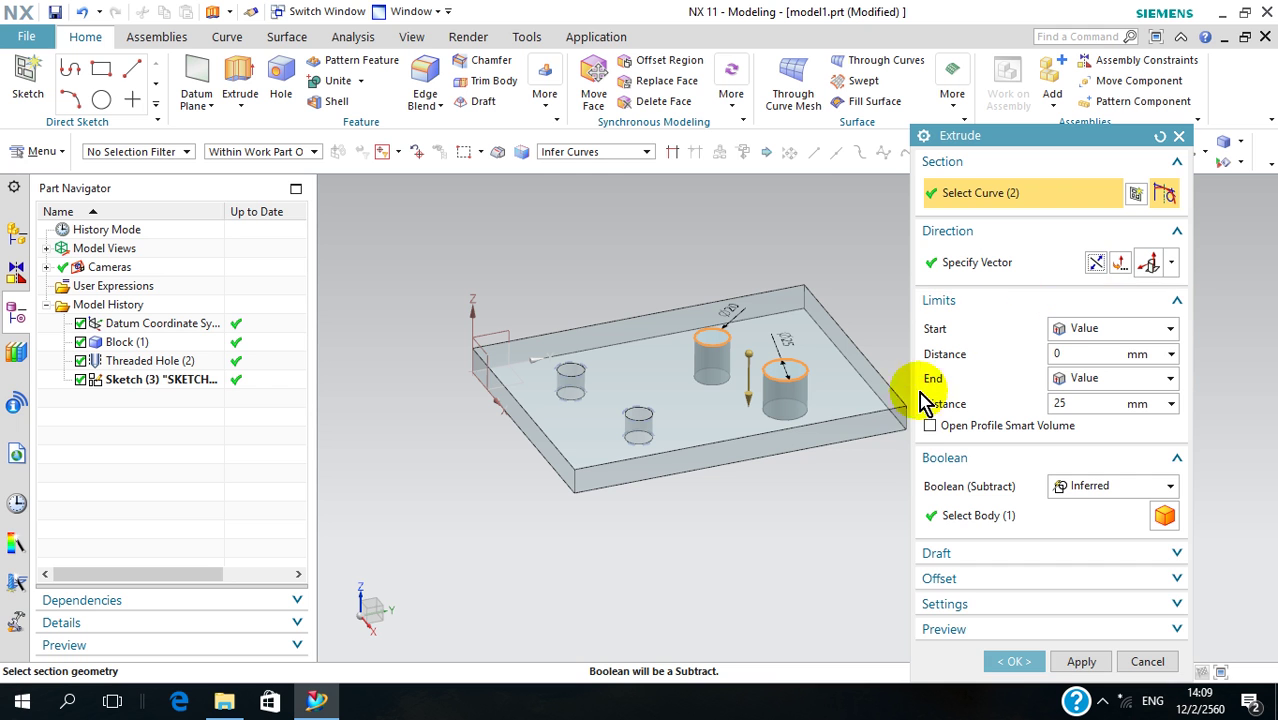
left_click(1130, 487)
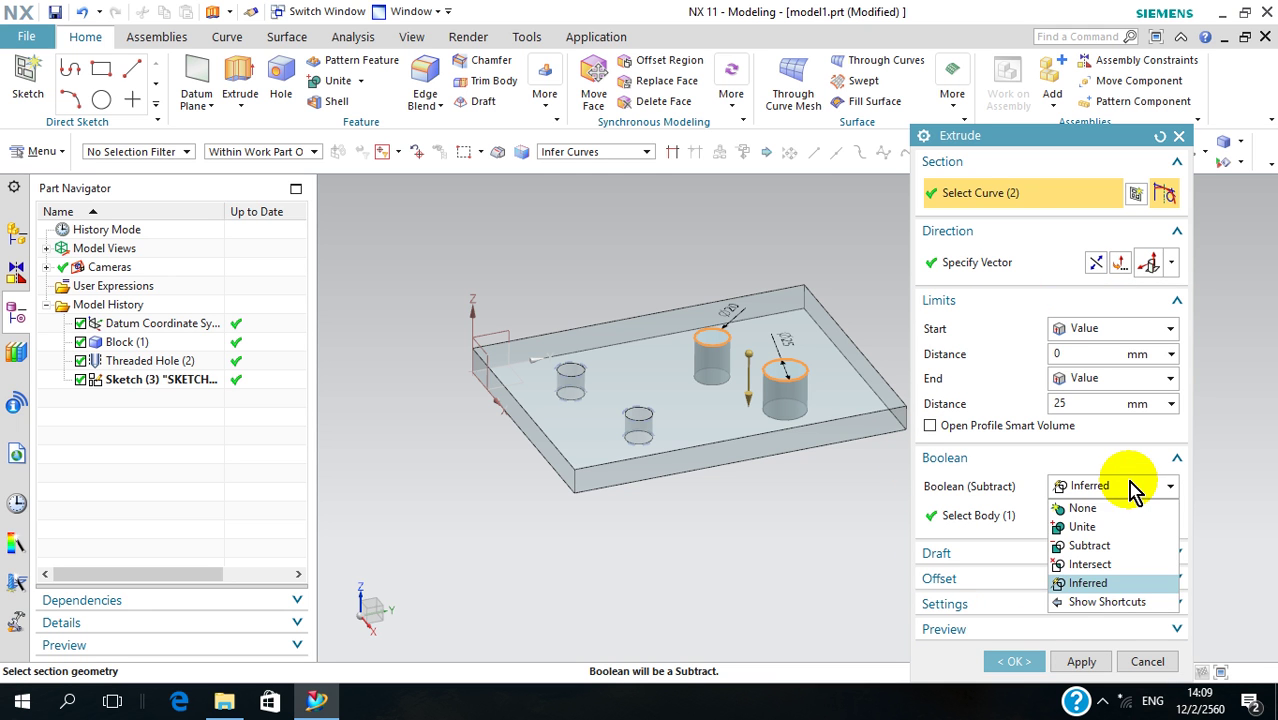
left_click(1110, 546)
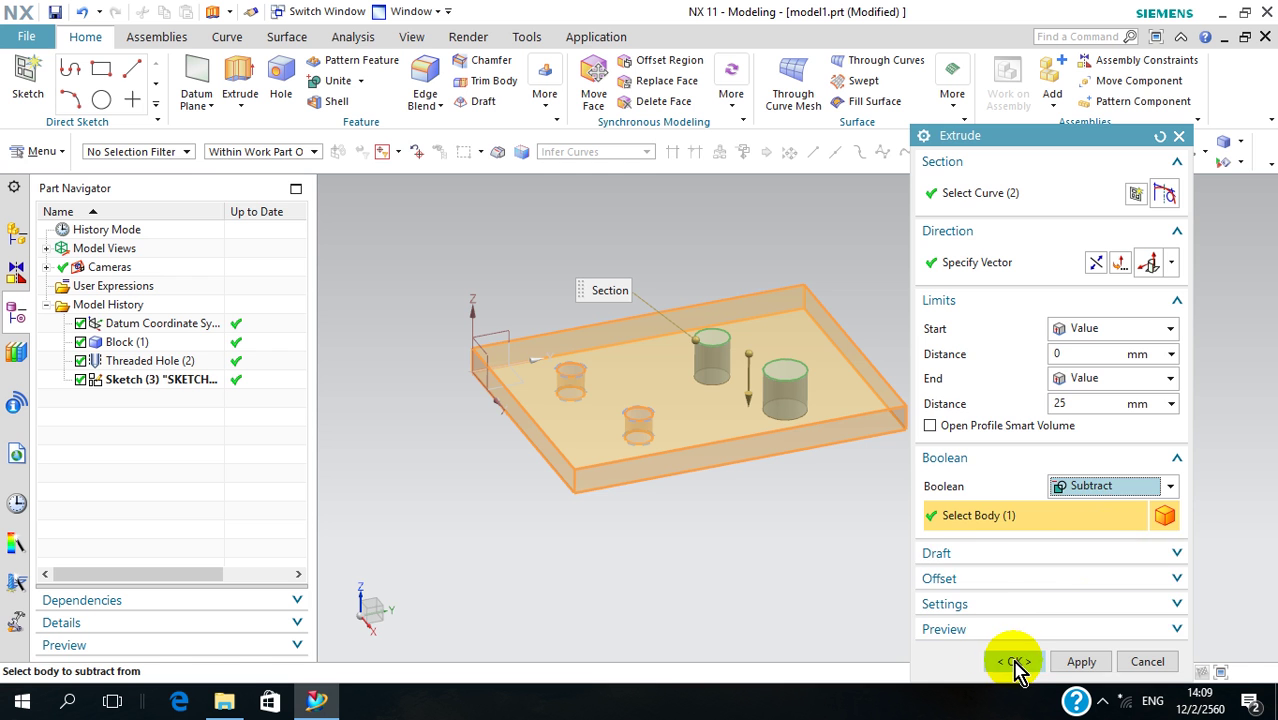
left_click(1016, 664)
mouse_move(947, 465)
middle_mouse_down()
mouse_move(962, 354)
mouse_move(932, 453)
middle_mouse_up()
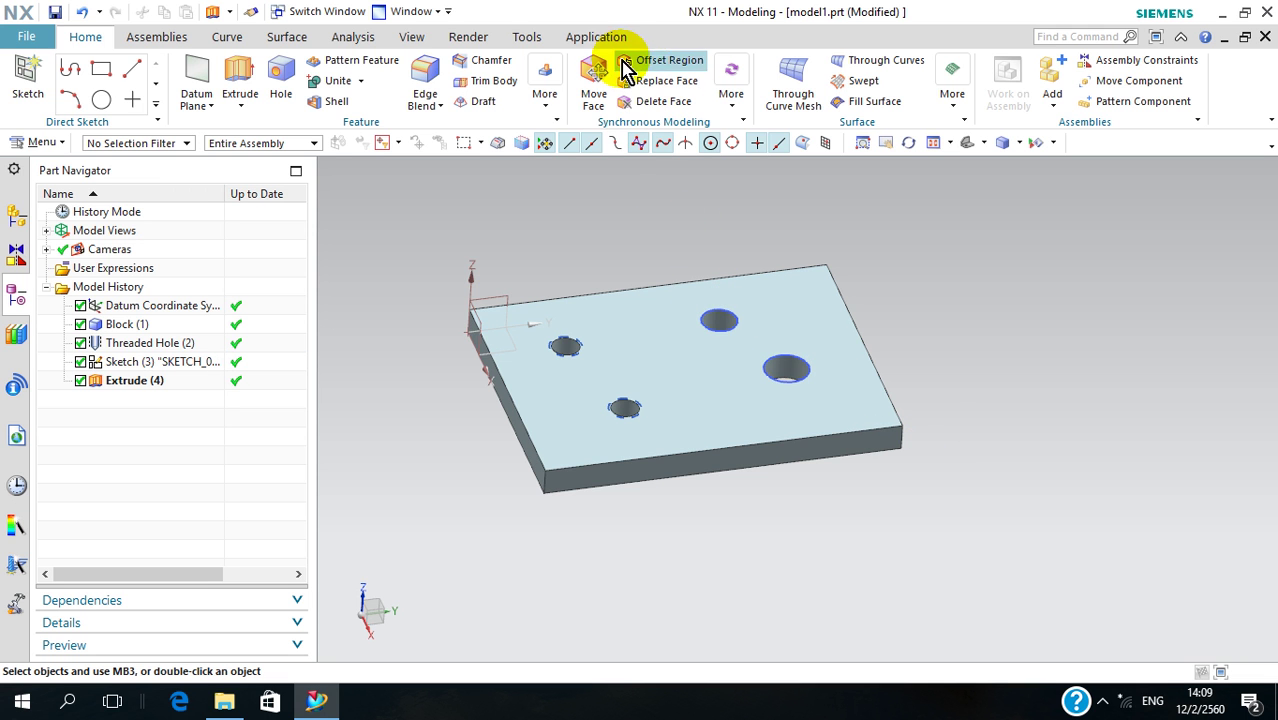
Switch to Drafting, create Sheet 1 as A3 297 × 420 at 1:1 in millimetres, and skip view creation
left_click(596, 37)
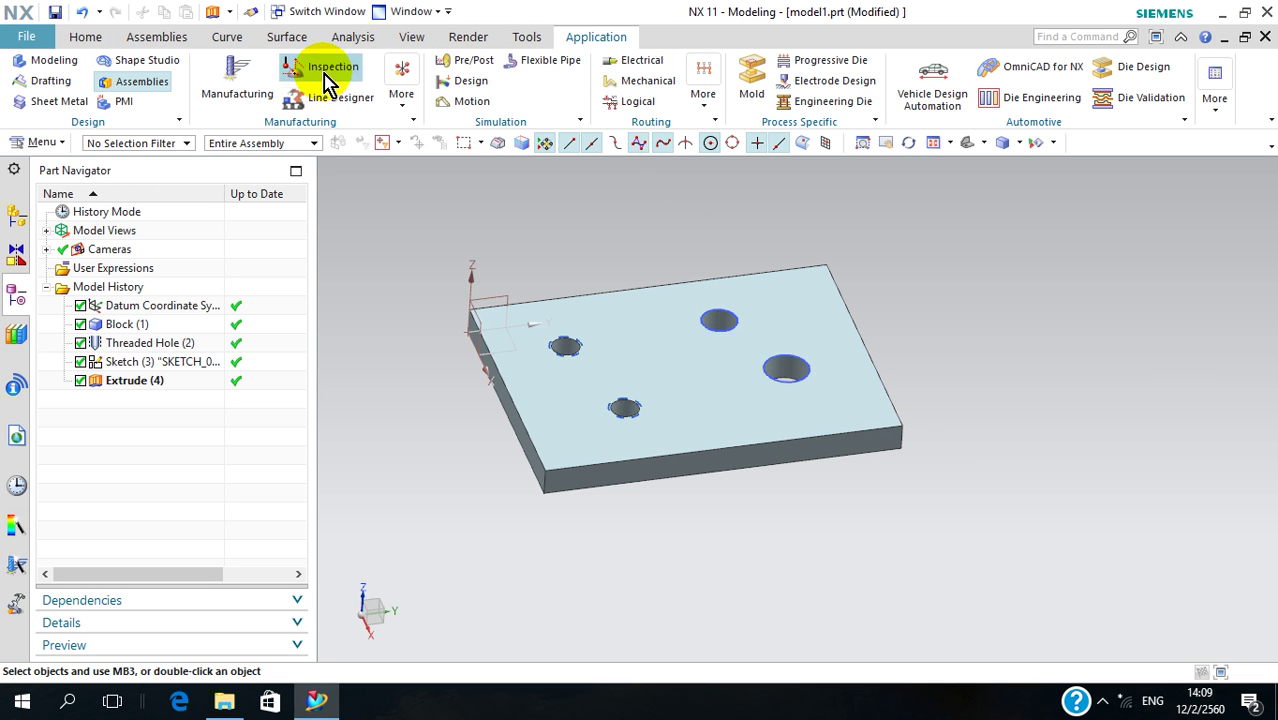
left_click(50, 81)
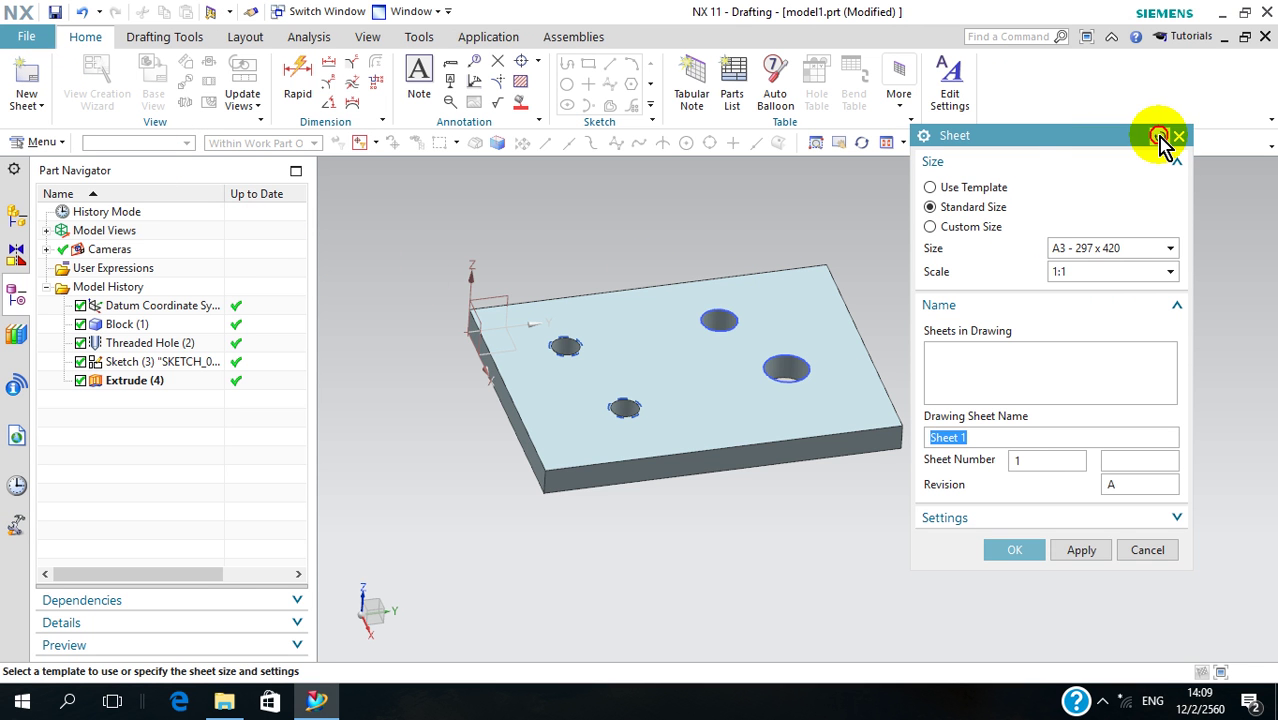
left_click(1159, 136)
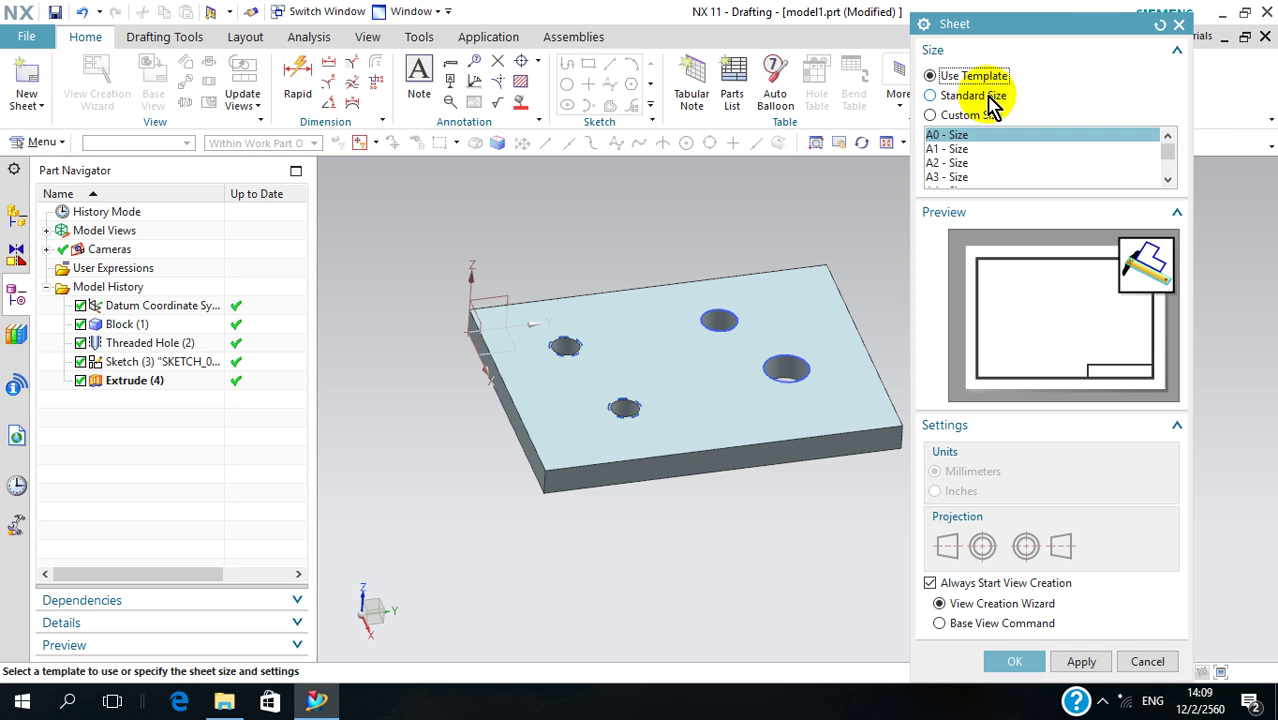
left_click(931, 96)
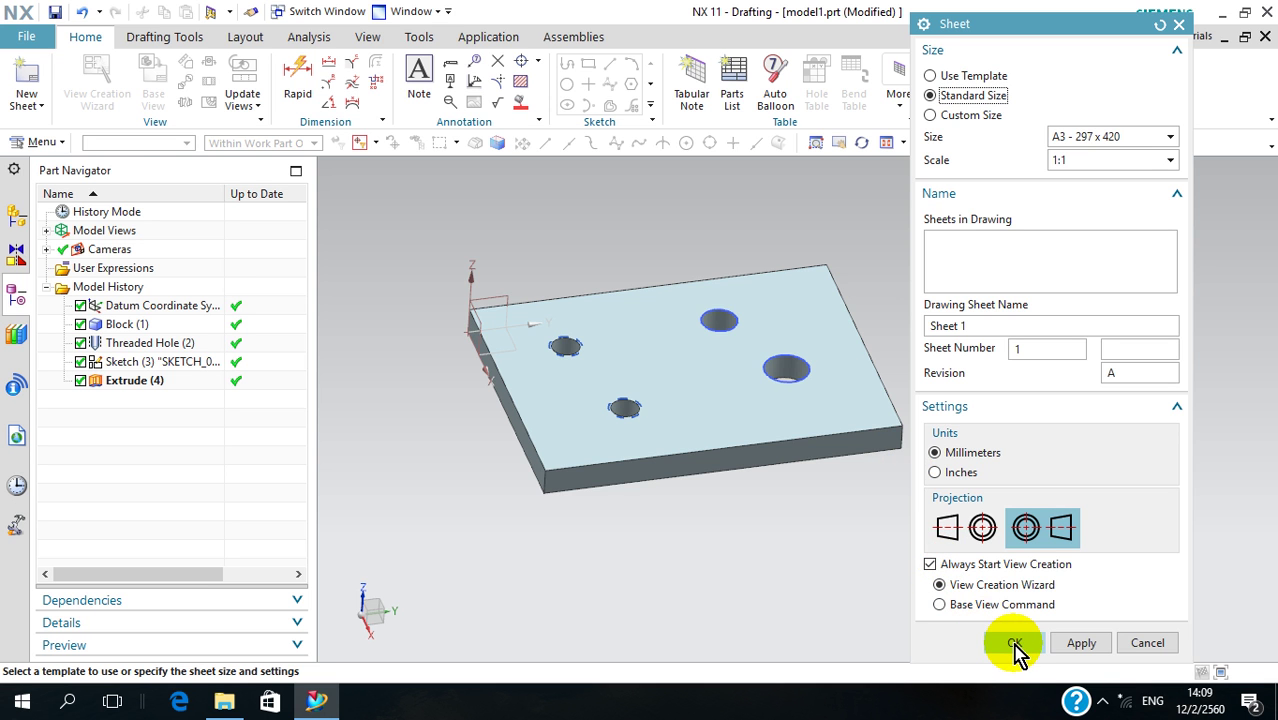
left_click(1015, 643)
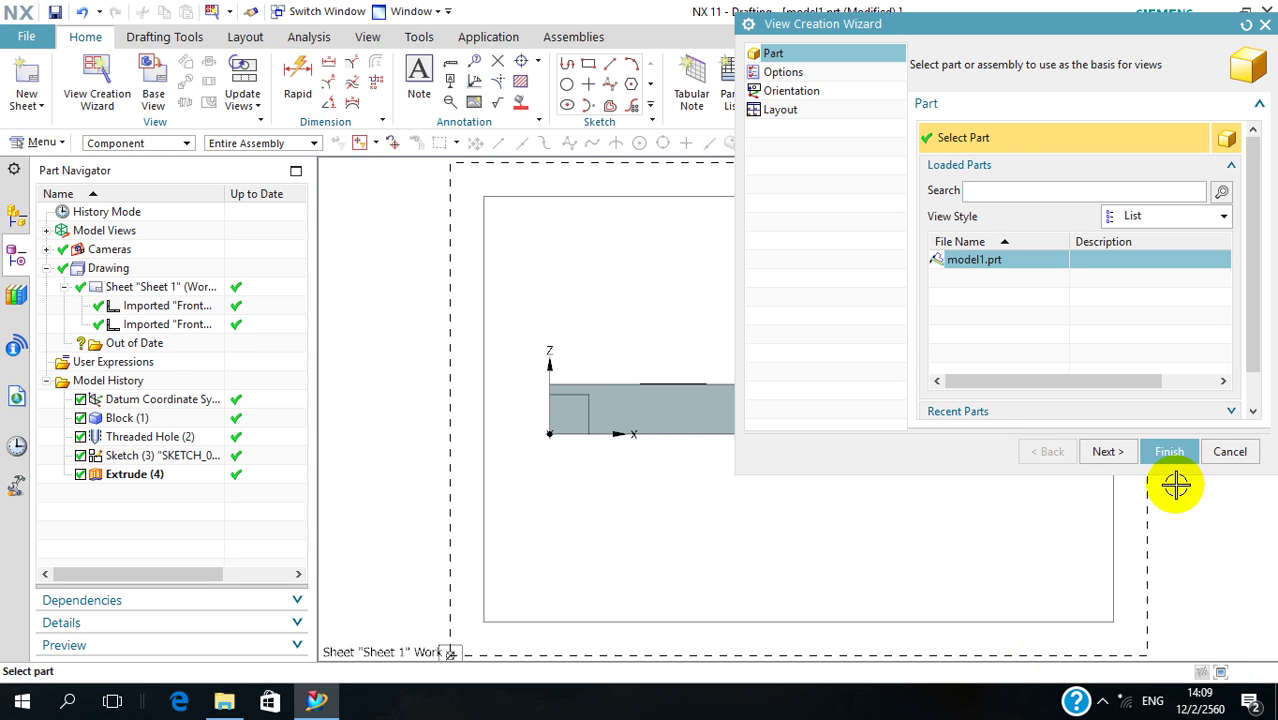
left_click(1230, 453)
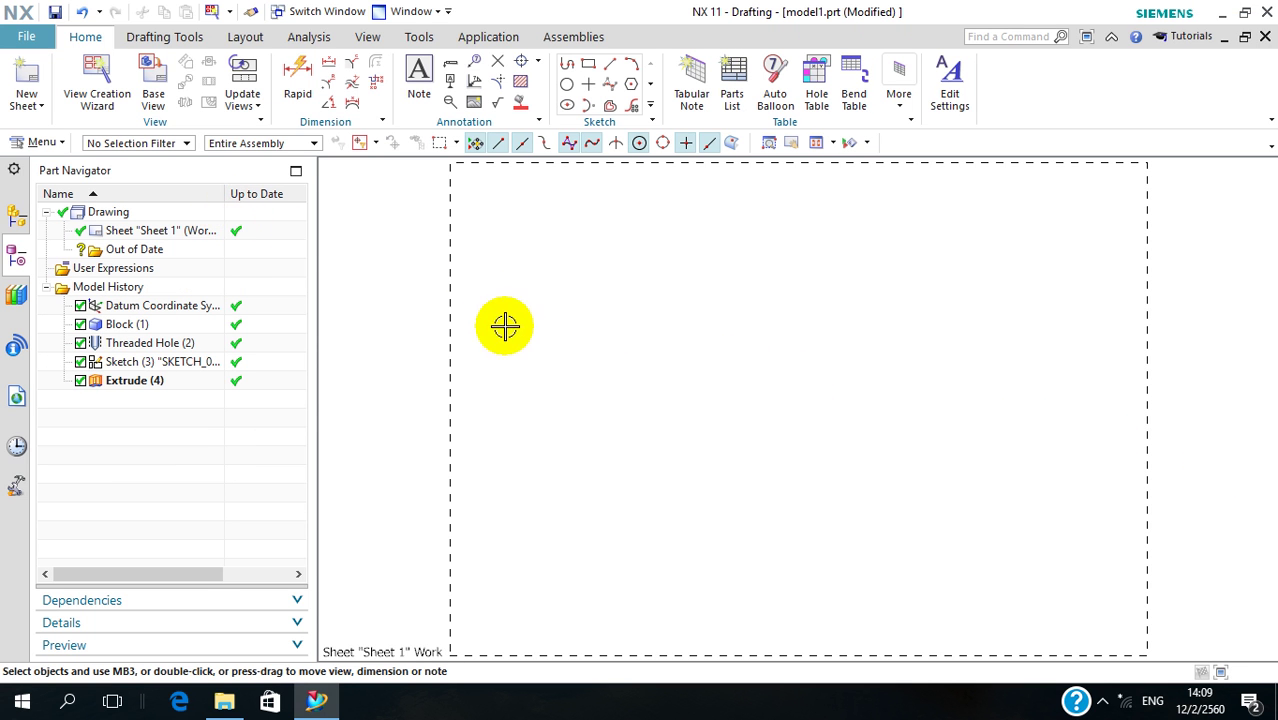
Add the plate's Top base view to Sheet 1 at scale 1:2, with no projected views
left_click(451, 302)
right_click(451, 305)
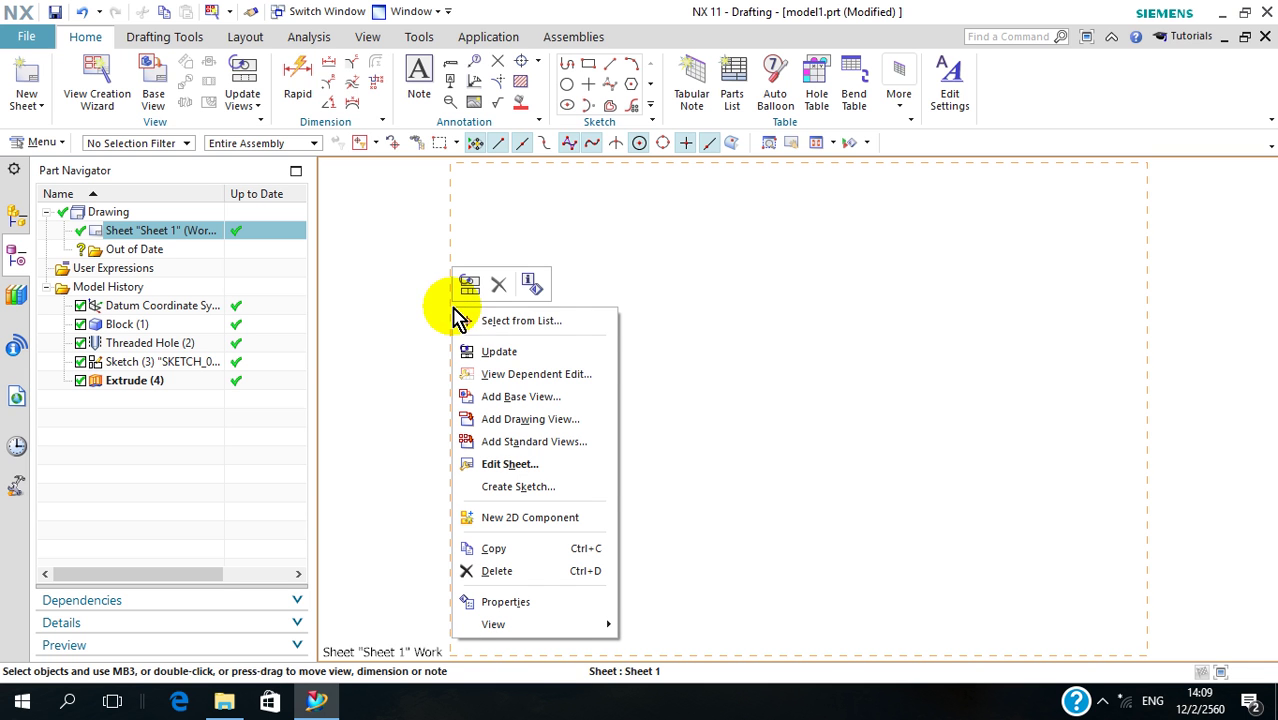
left_click(519, 397)
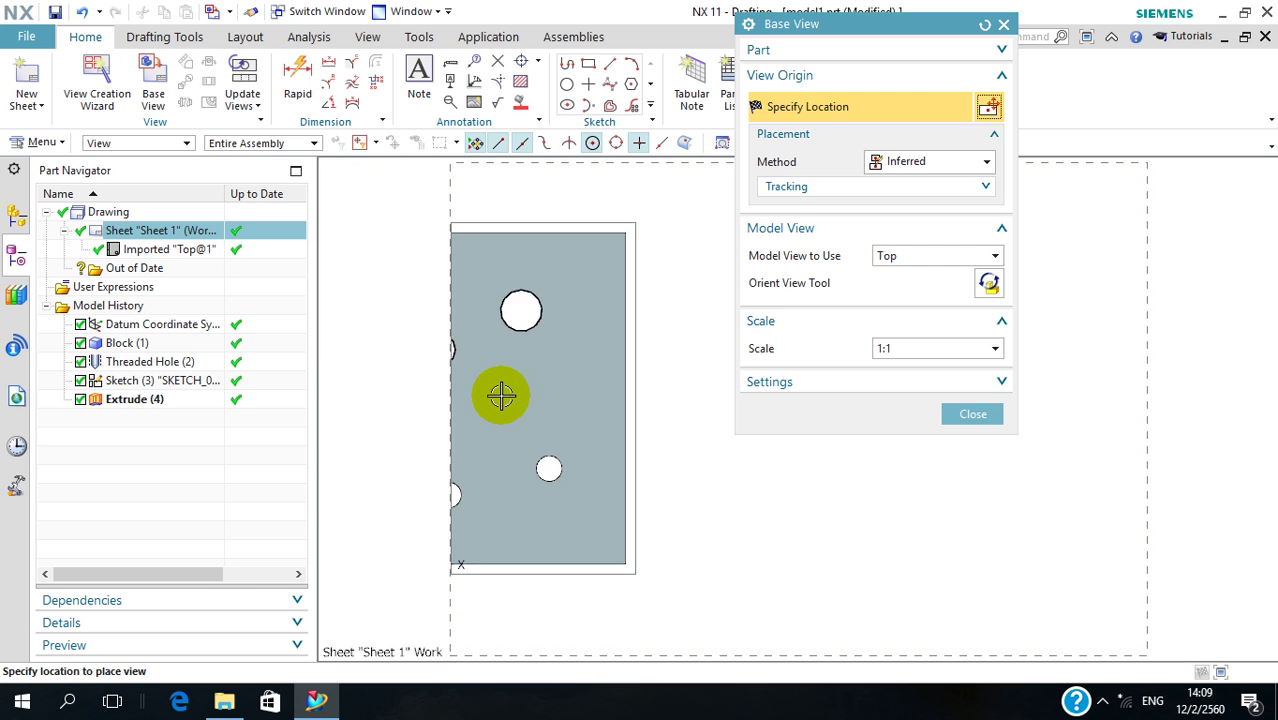
left_click(906, 349)
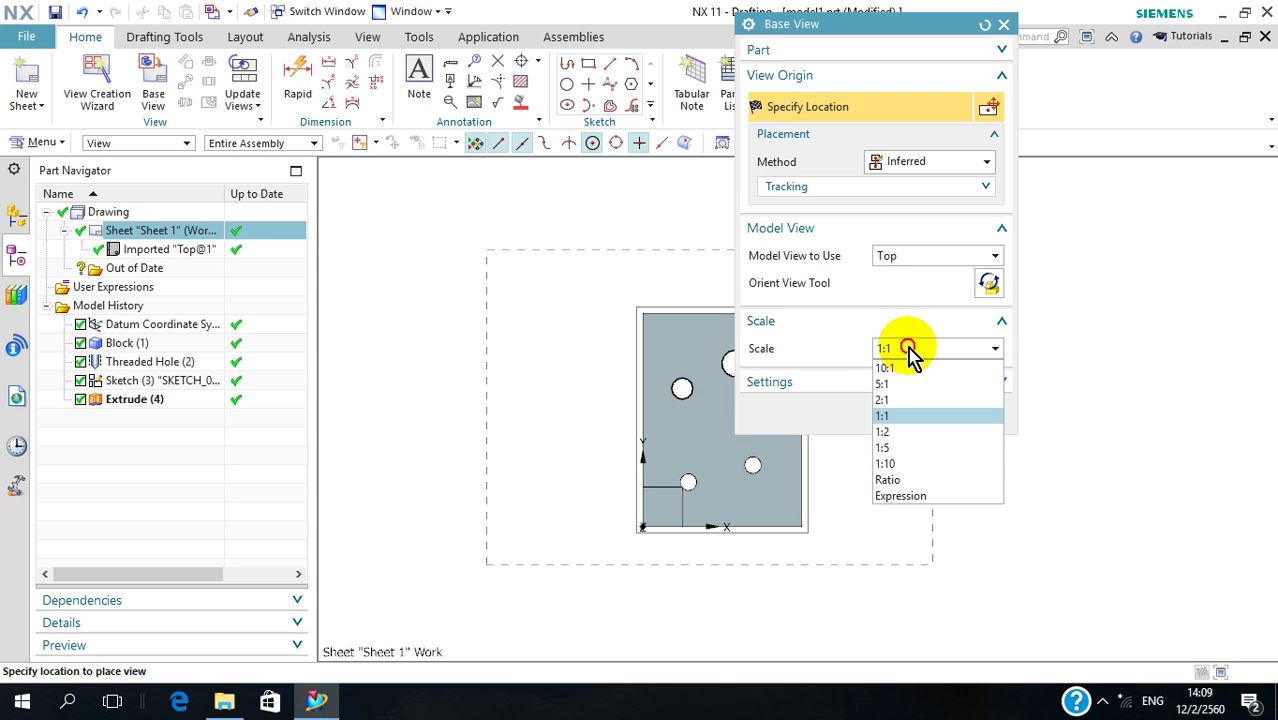
left_click(890, 431)
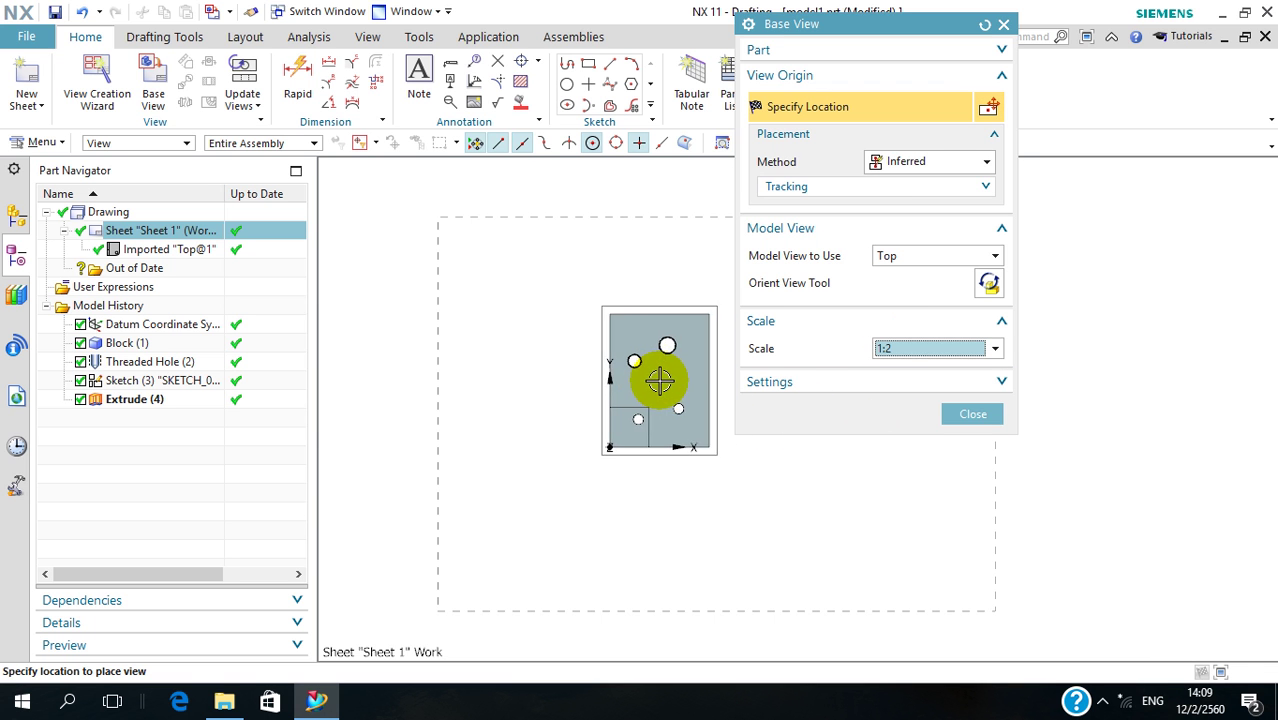
left_click(637, 408)
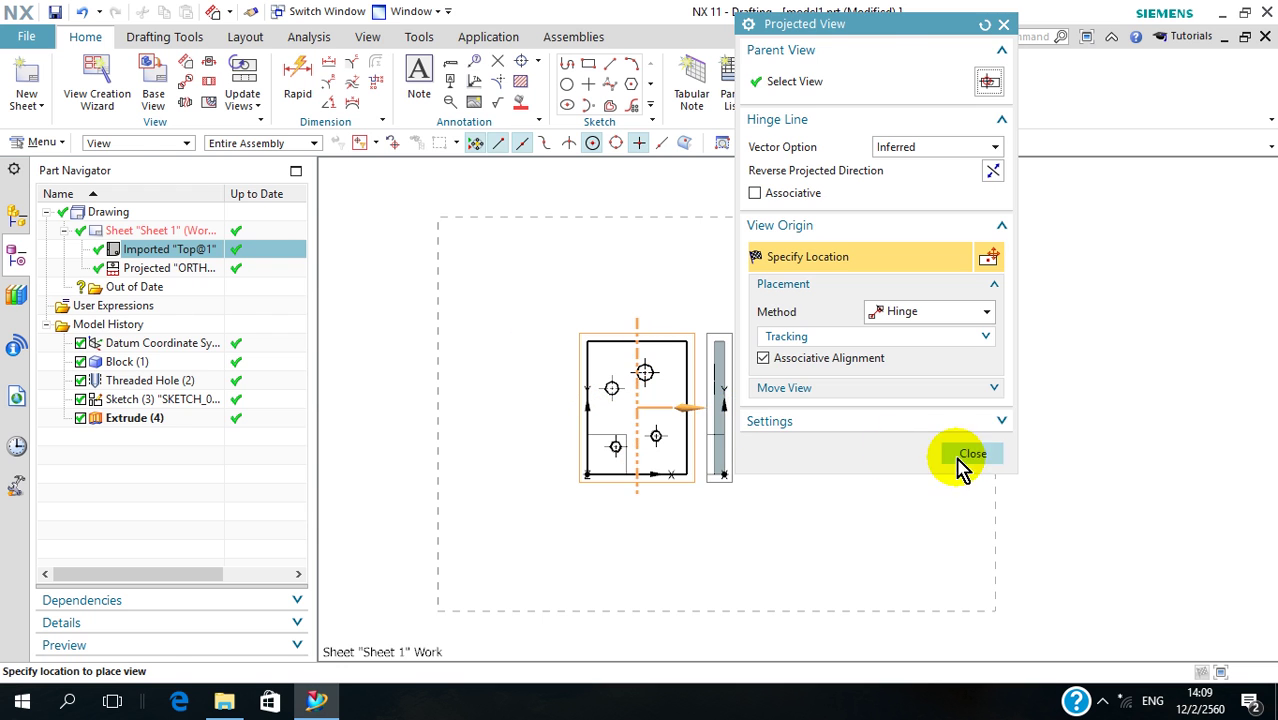
left_click(971, 453)
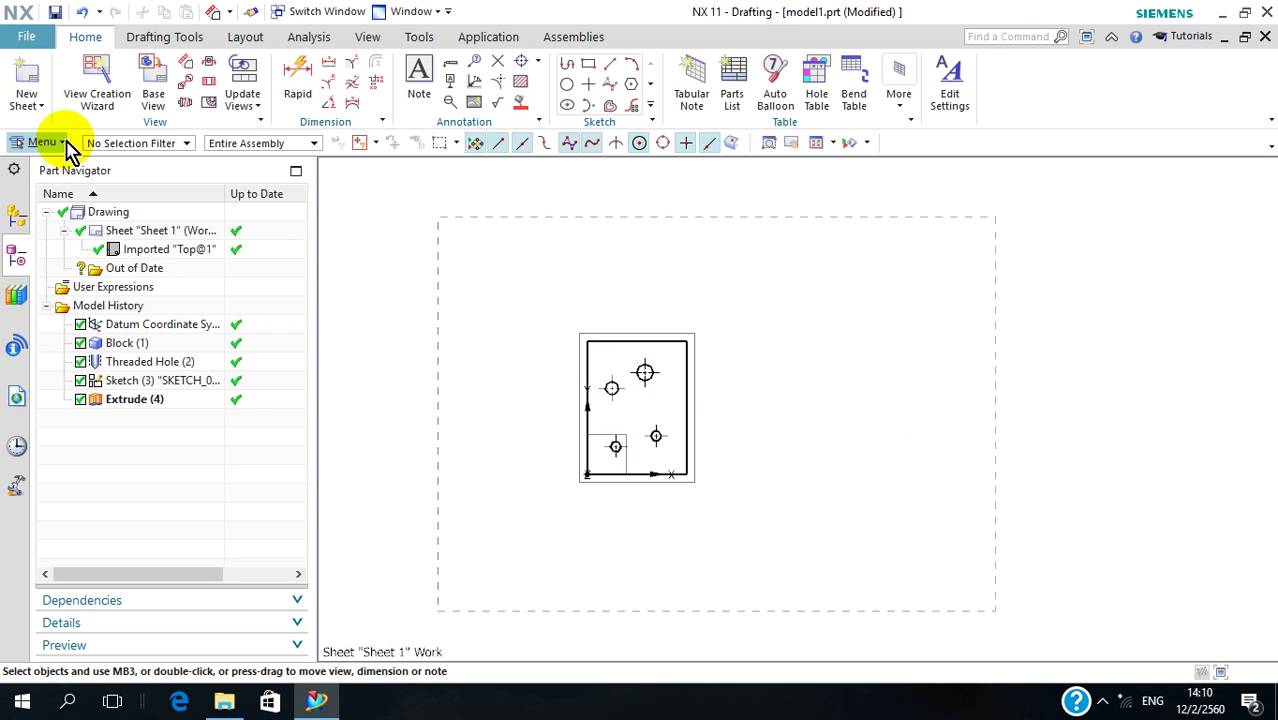
Start a hole table with the Top view's lower-left corner as origin, and box-select all holes
left_click(62, 145)
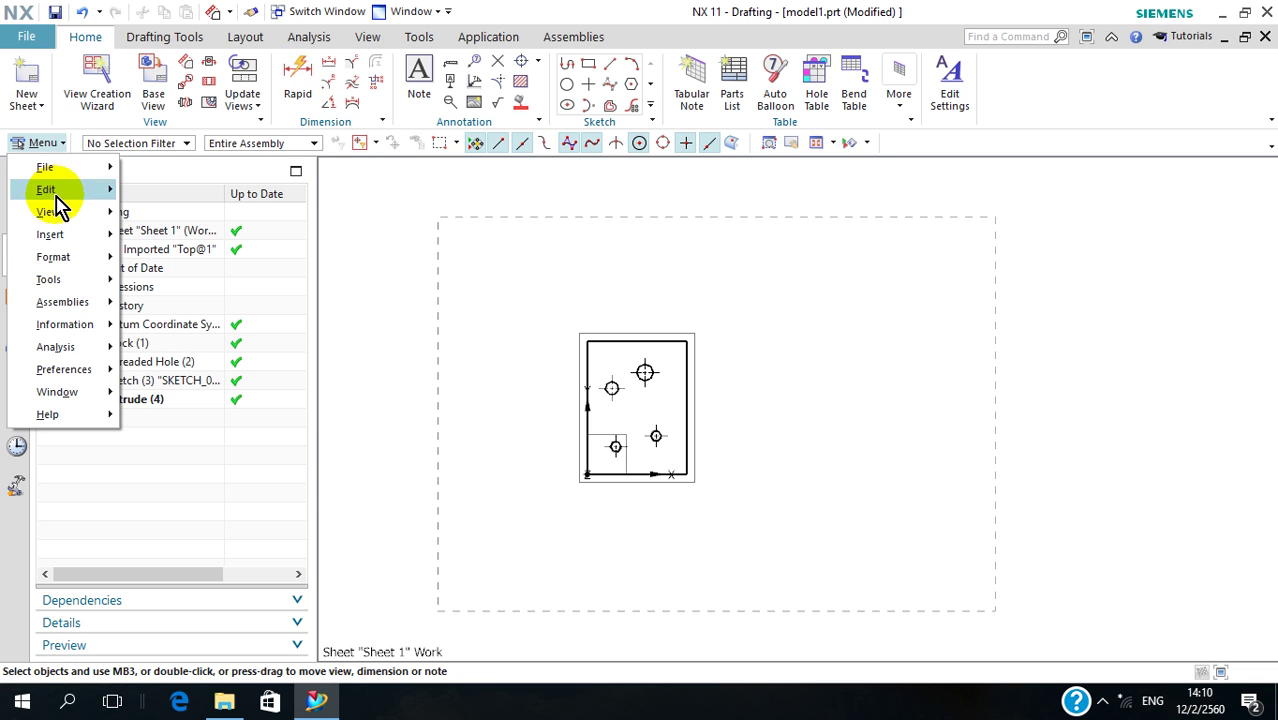
mouse_move(50, 234)
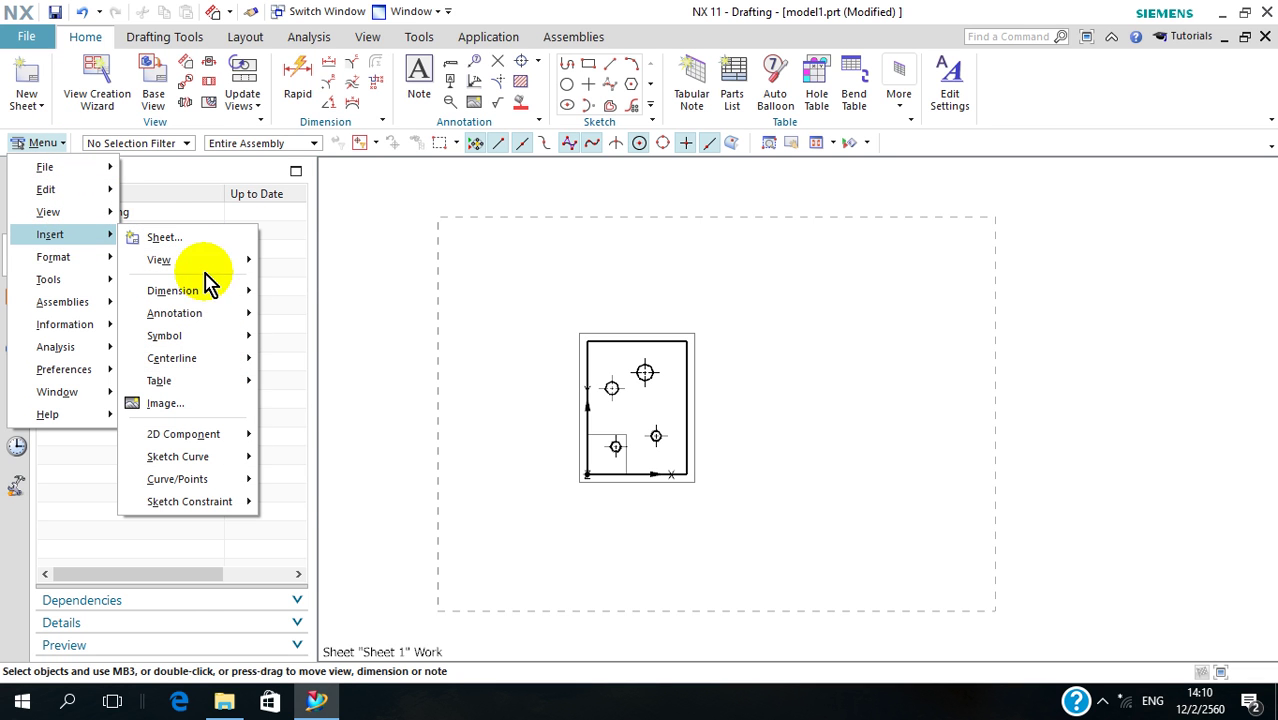
mouse_move(186, 380)
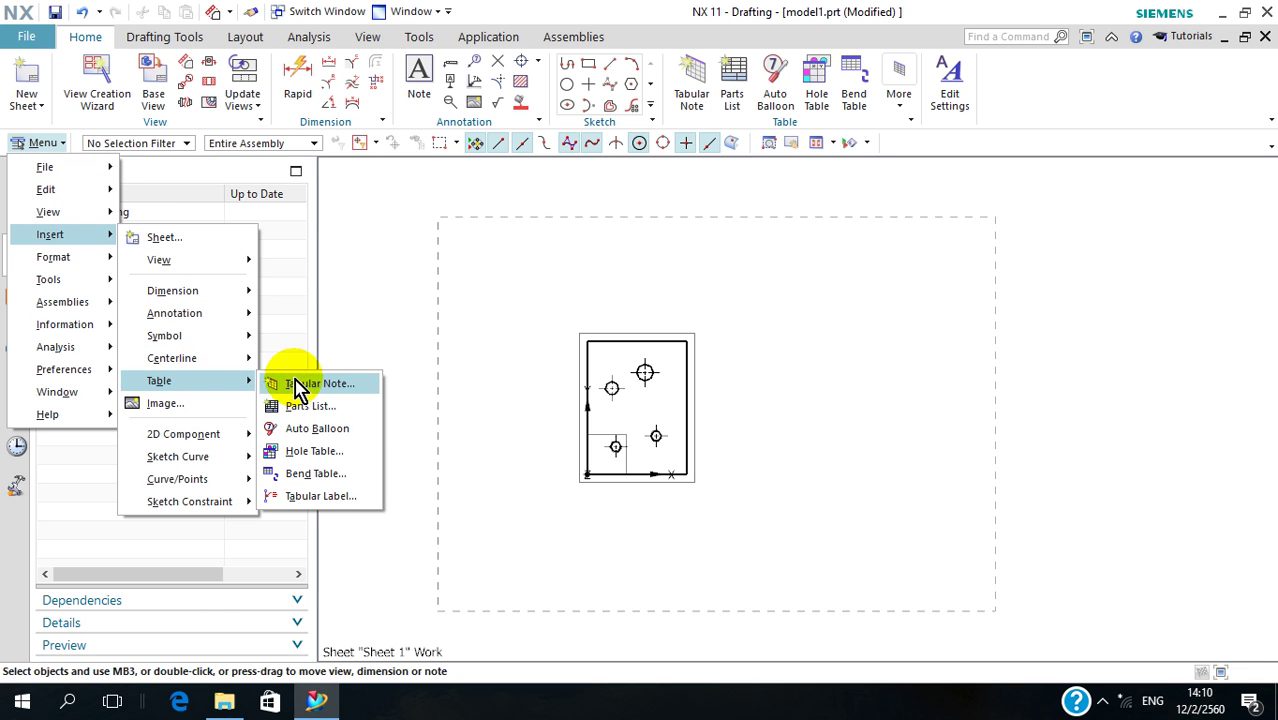
left_click(312, 451)
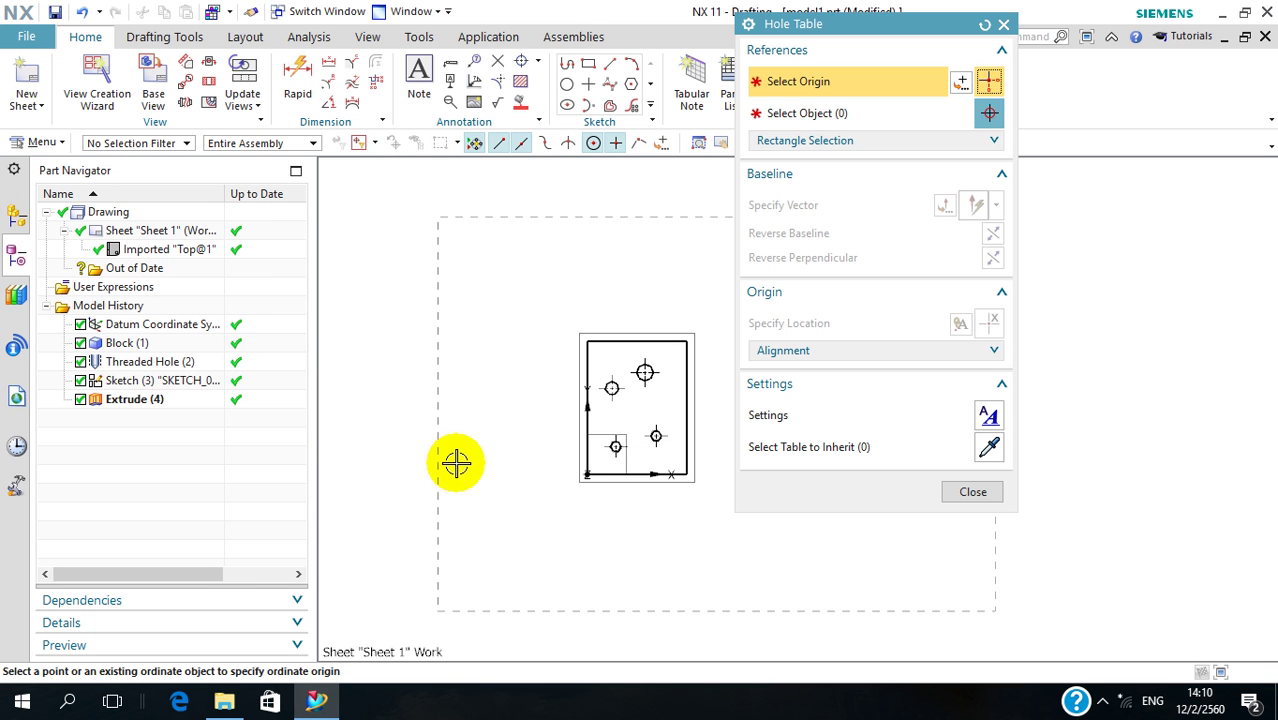
scroll(412, 390, "down", 1)
scroll(445, 389, "down", 2)
scroll(700, 316, "up", 1)
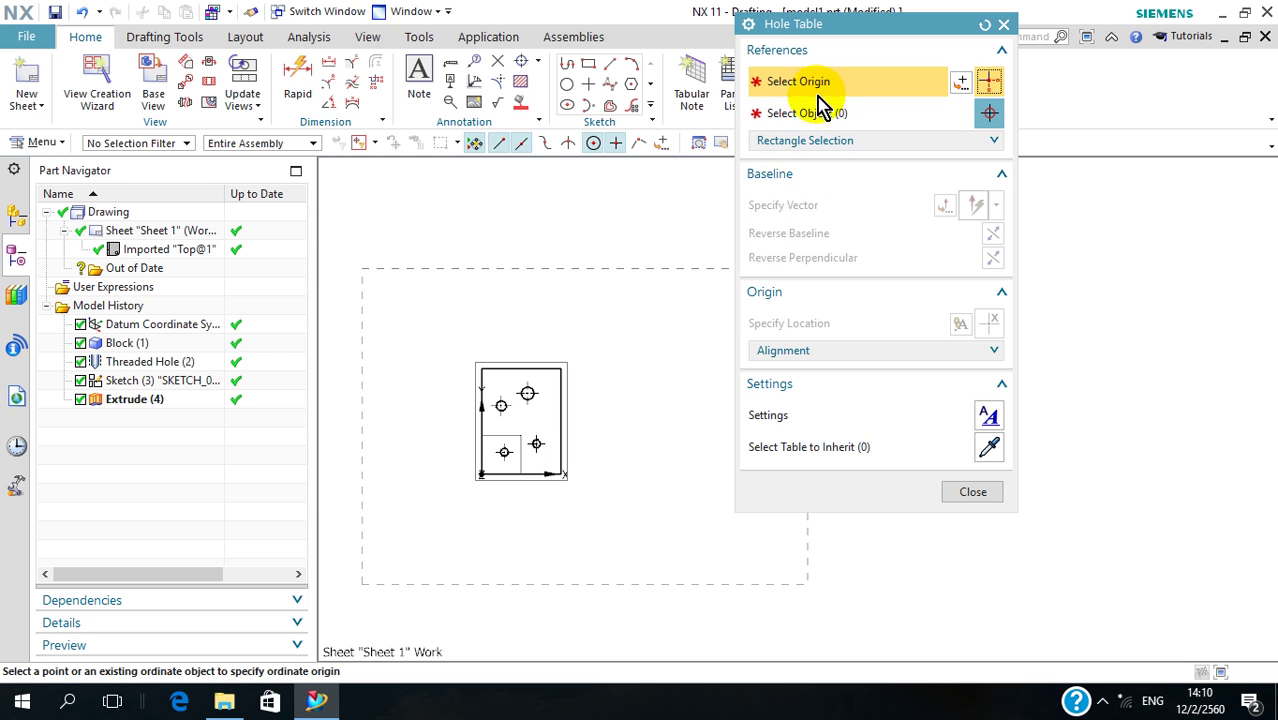
scroll(495, 470, "up", 3)
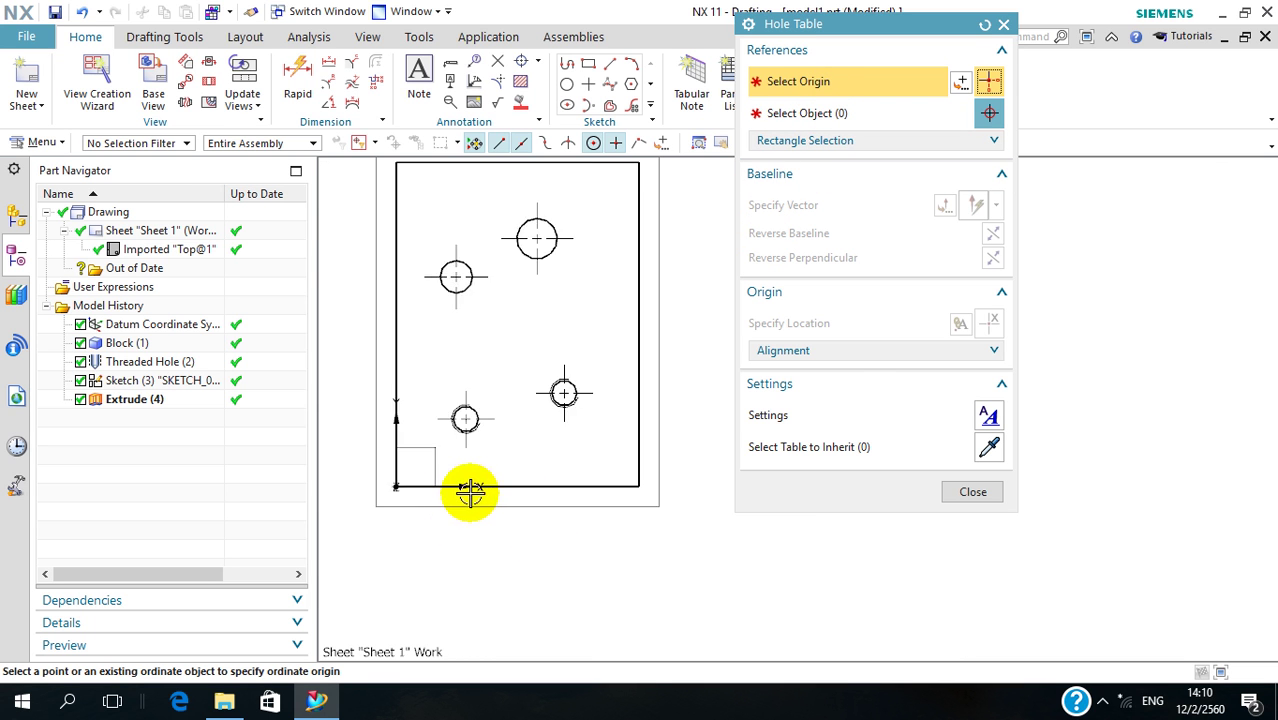
scroll(420, 482, "up", 2)
left_click(376, 477)
scroll(420, 535, "down", 2)
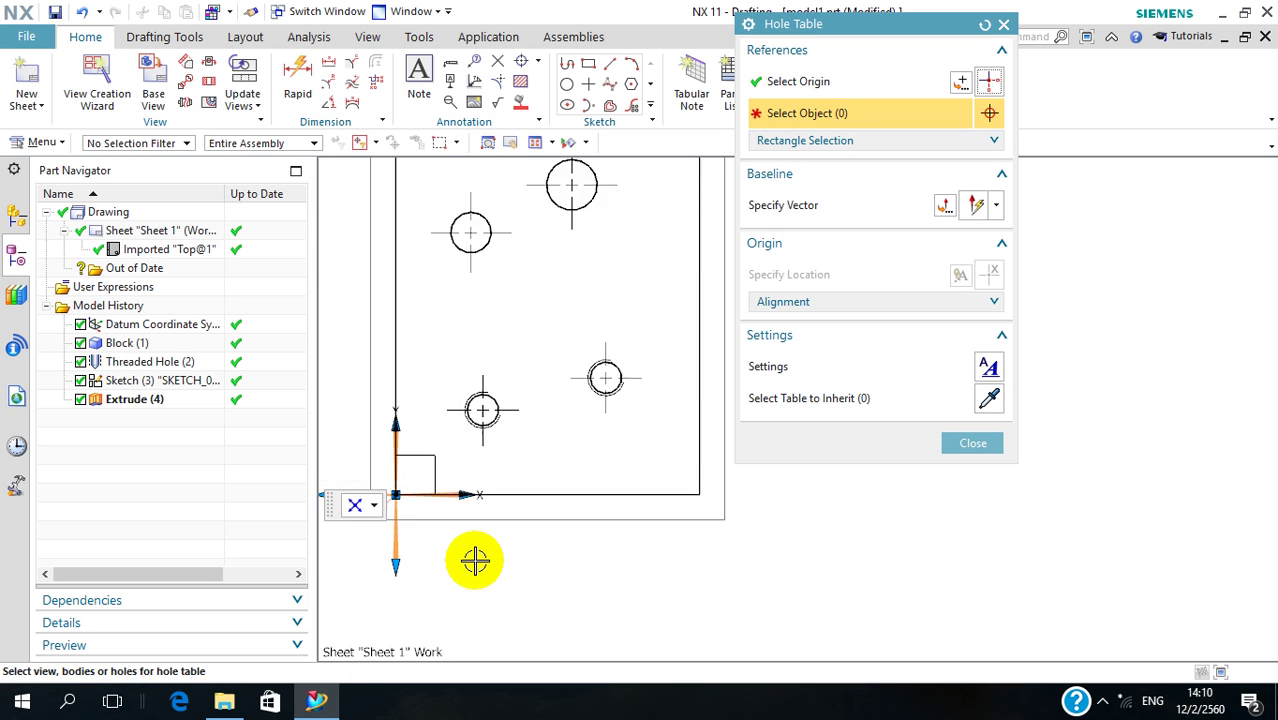
scroll(390, 545, "down", 1)
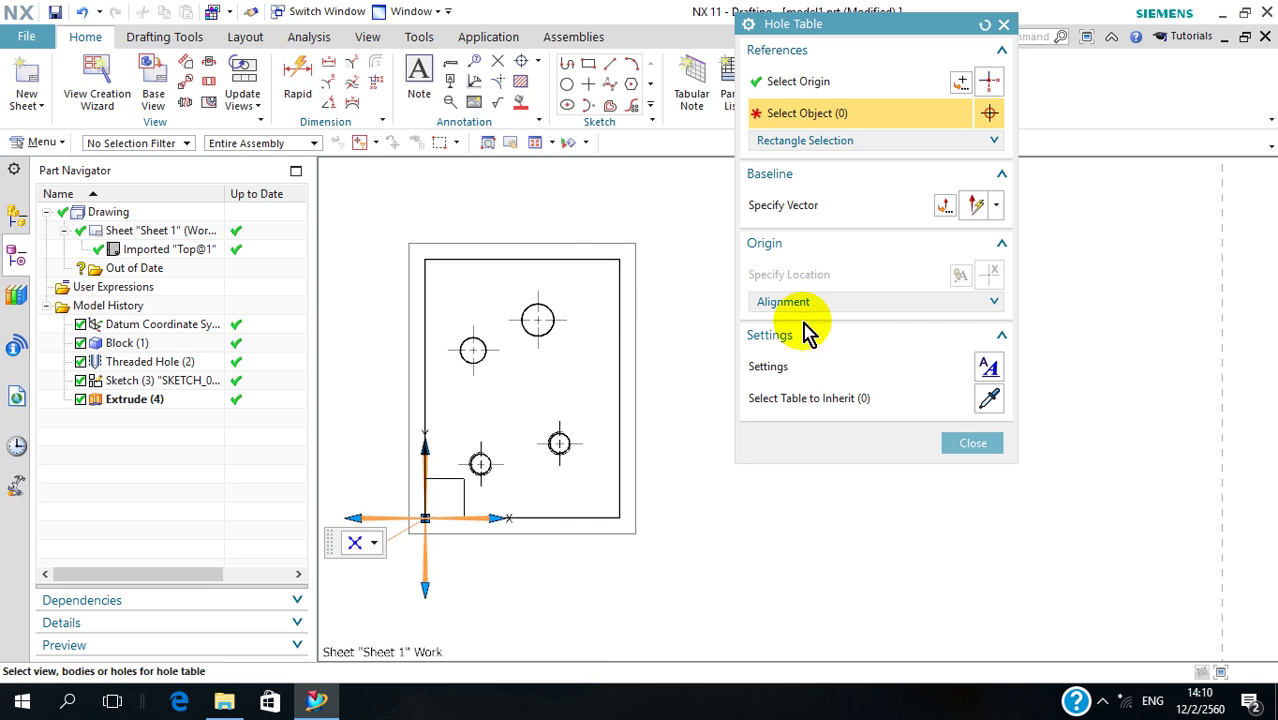
left_click_drag(396, 224, 730, 571)
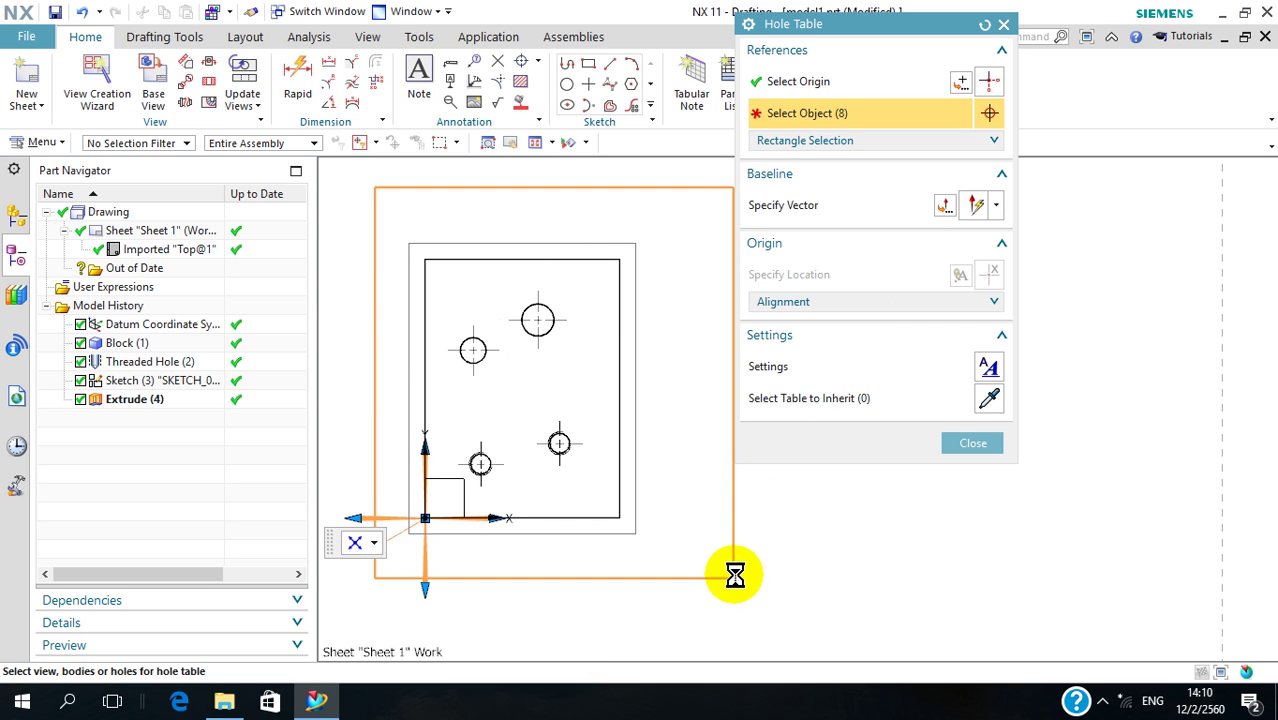
Place the hole table to the right of the Top view and finish
scroll(593, 380, "down", 3)
scroll(568, 460, "up", 1)
scroll(620, 500, "down", 1)
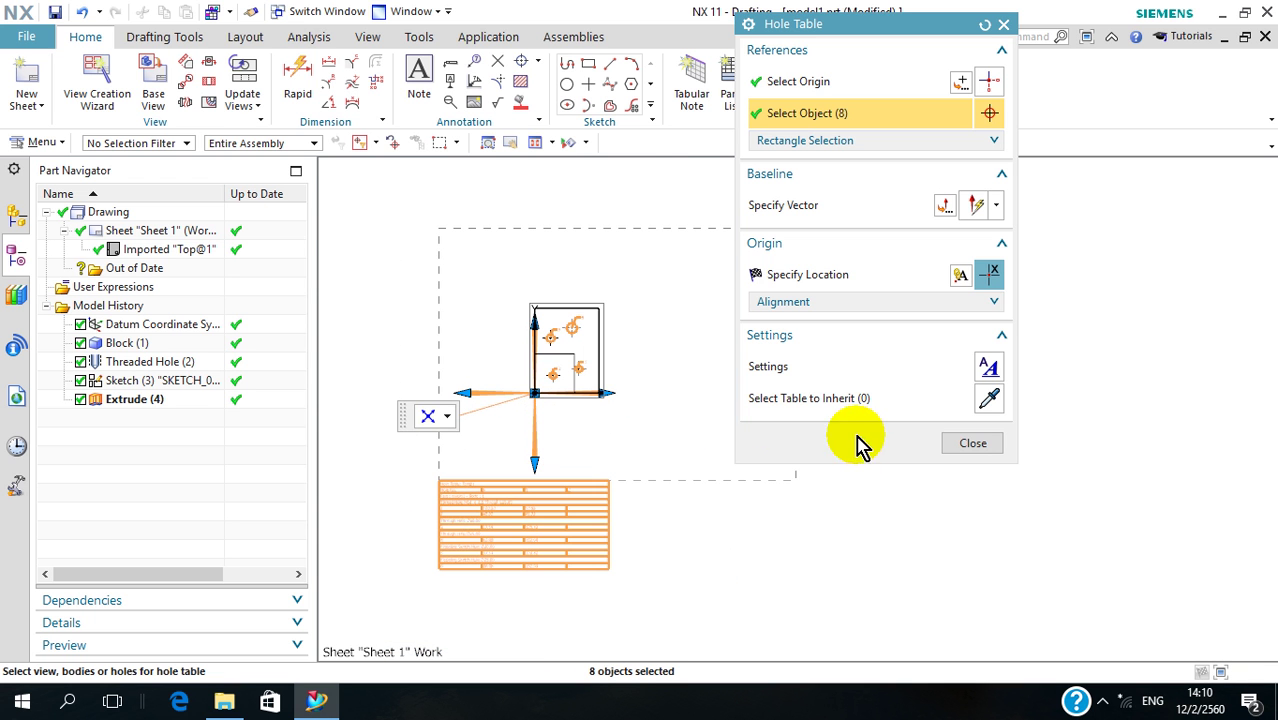
middle_click(644, 380)
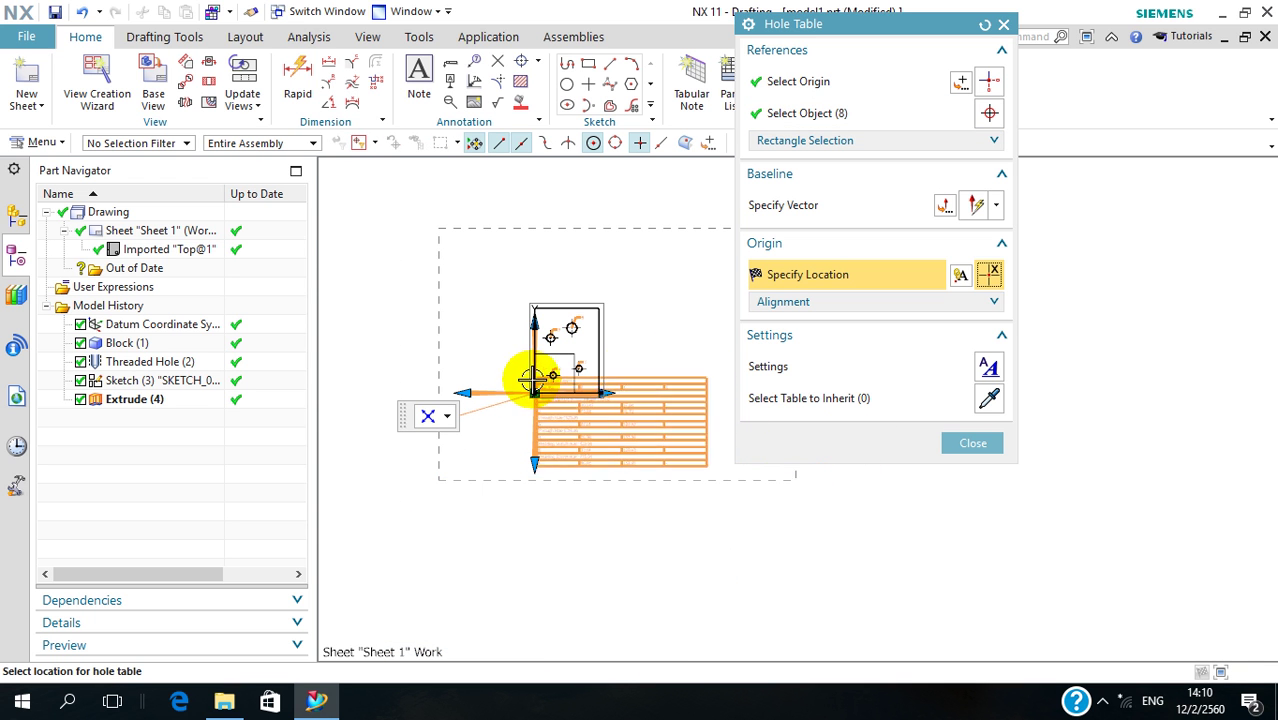
scroll(580, 357, "up", 2)
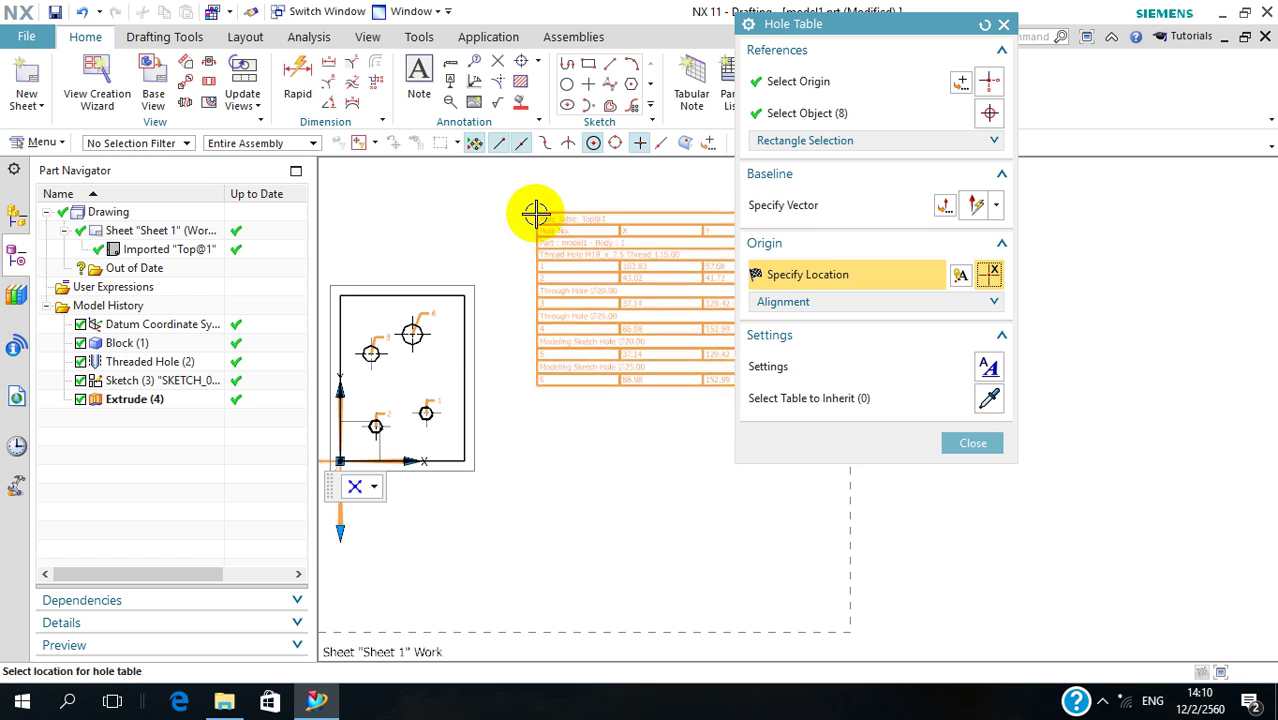
left_click(491, 207)
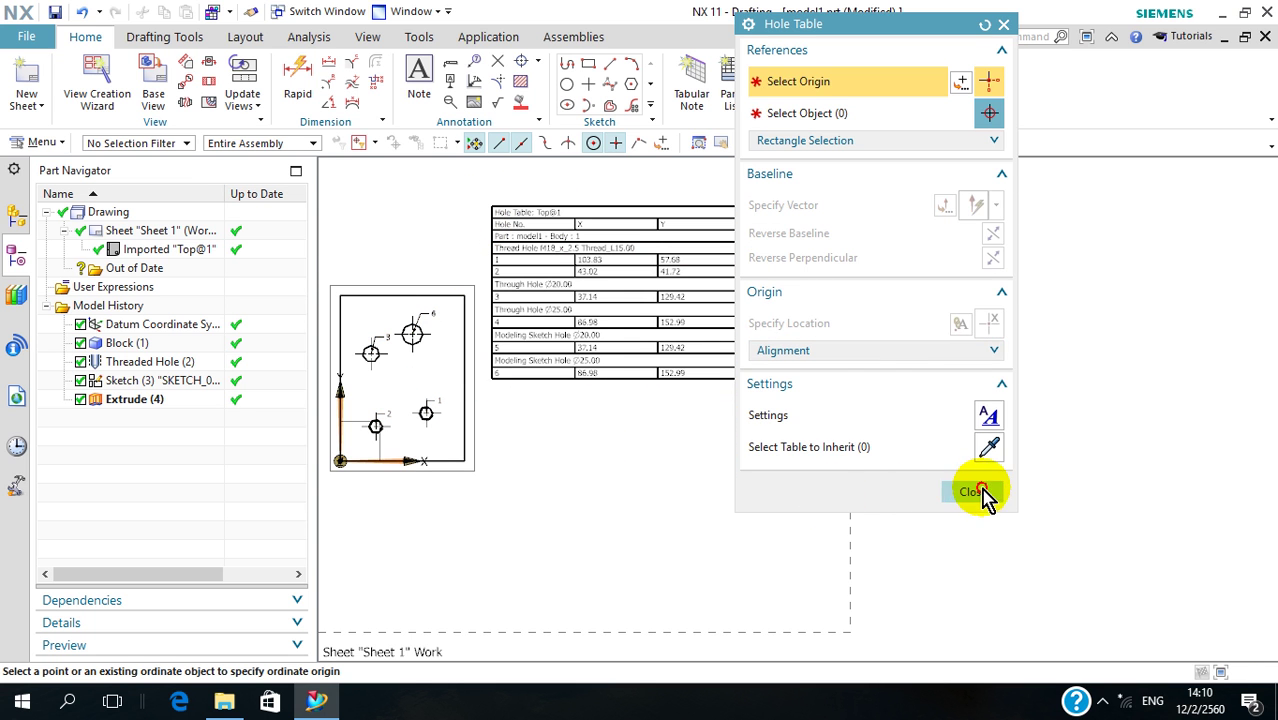
left_click(982, 492)
scroll(850, 490, "down", 2)
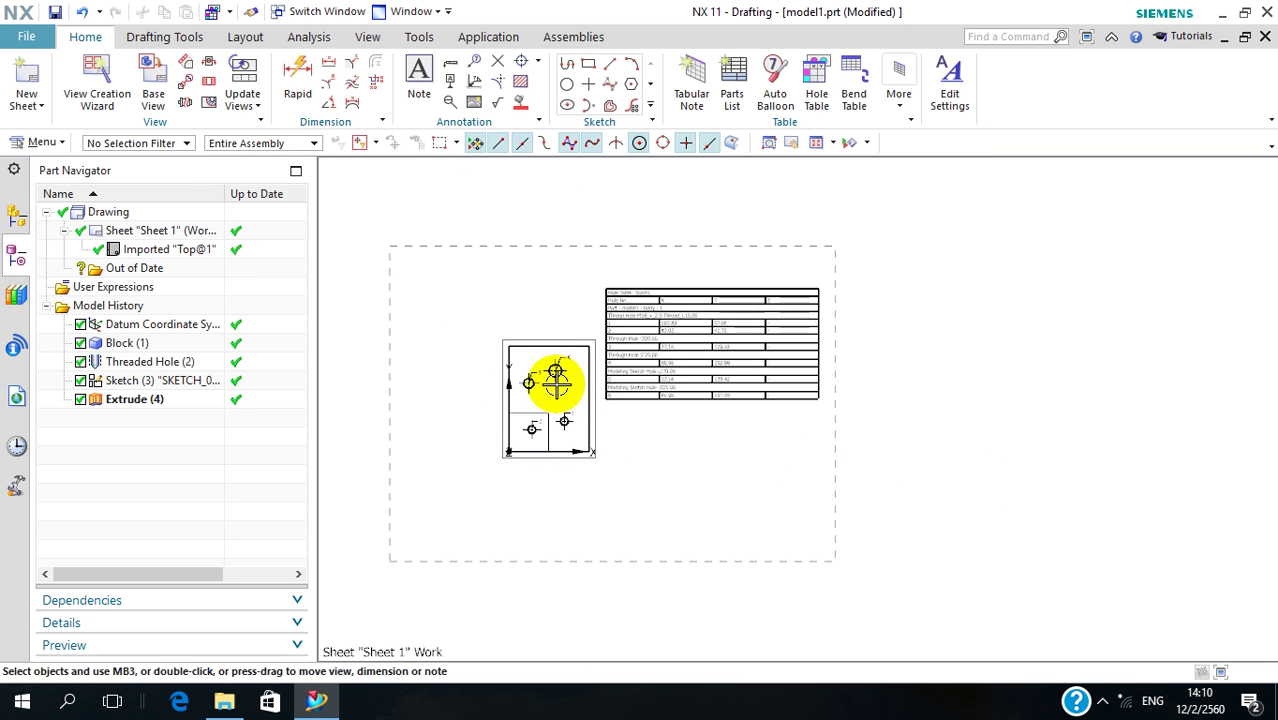
Set the hole table's Format Show Columns option to X and Y only
scroll(662, 325, "up", 5)
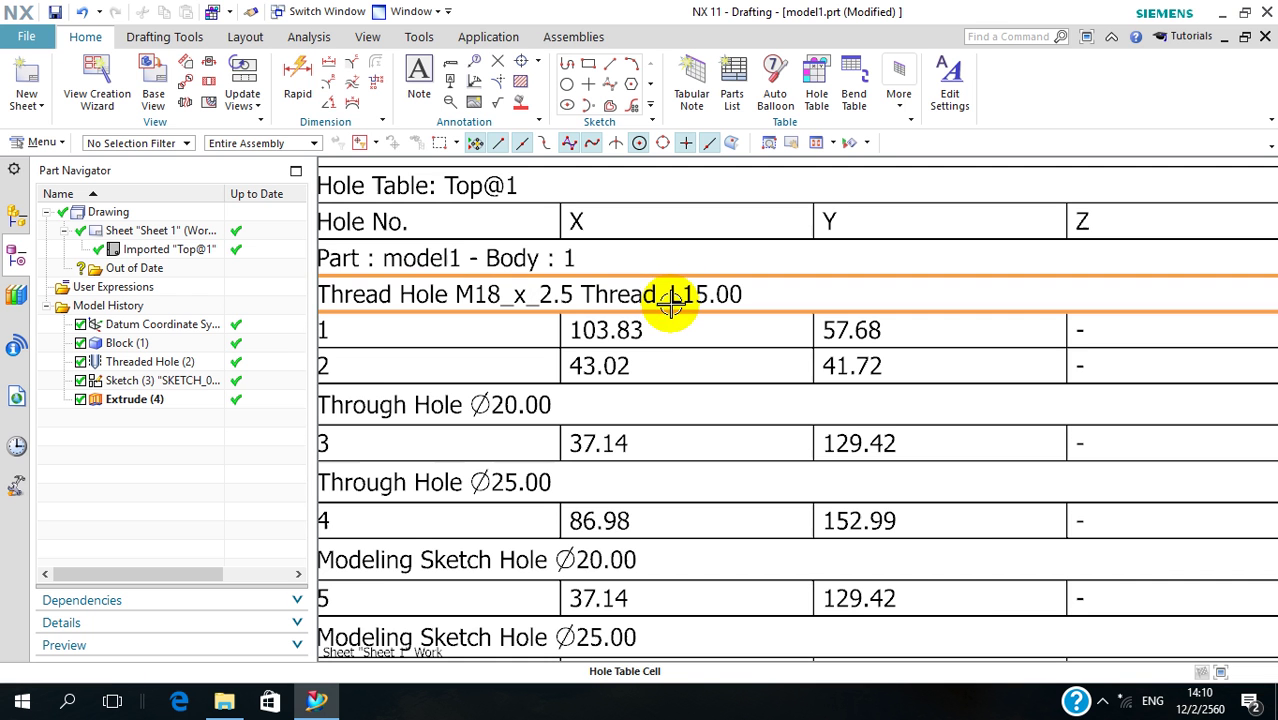
scroll(691, 340, "down", 1)
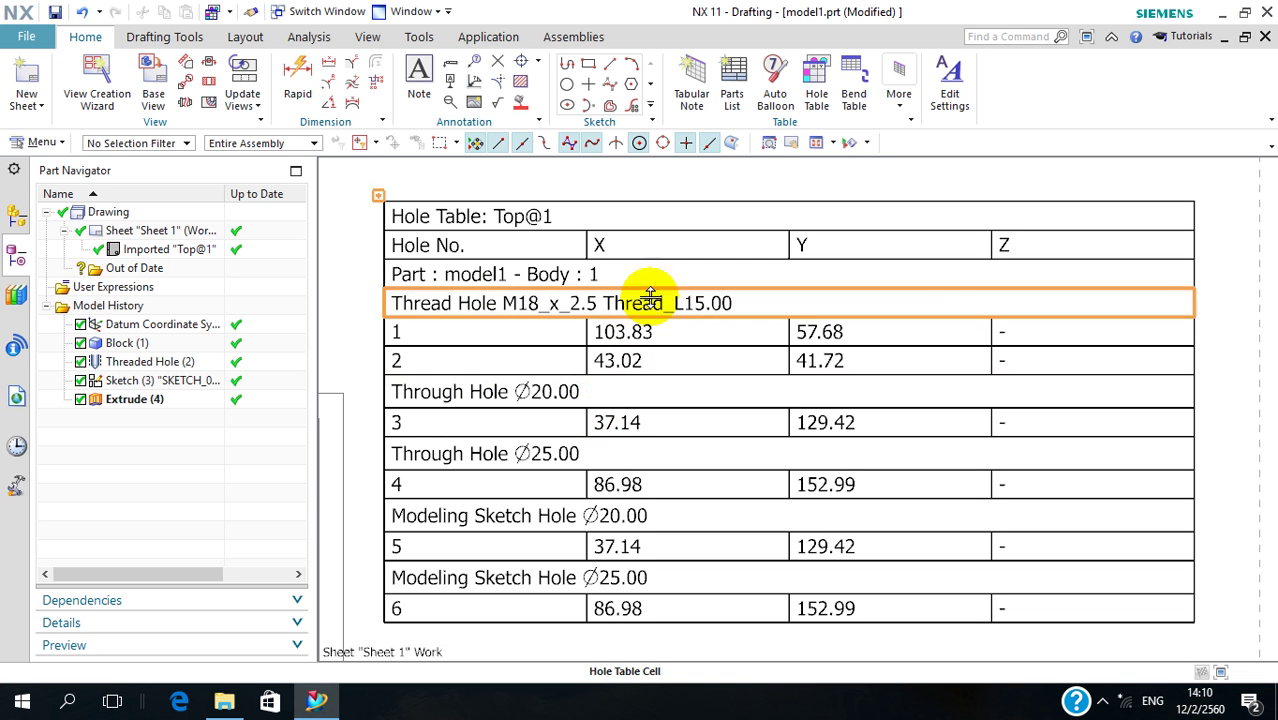
left_click(397, 193)
right_click(388, 197)
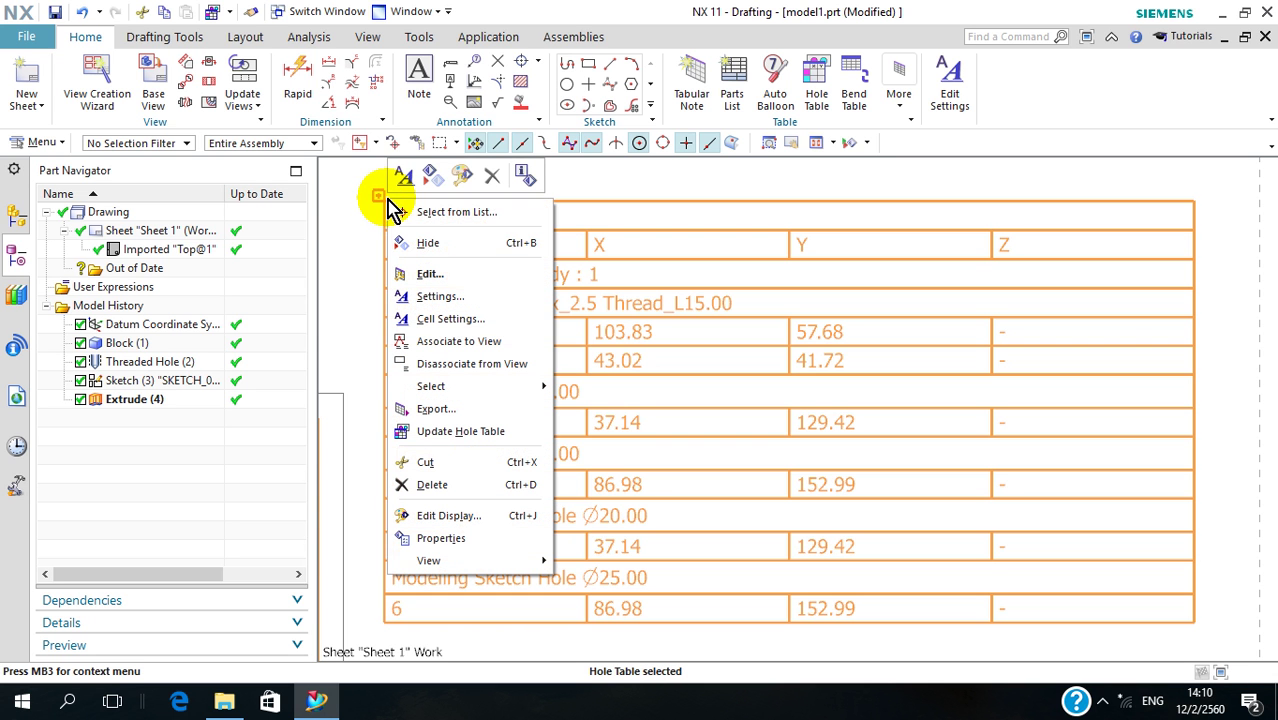
left_click(445, 298)
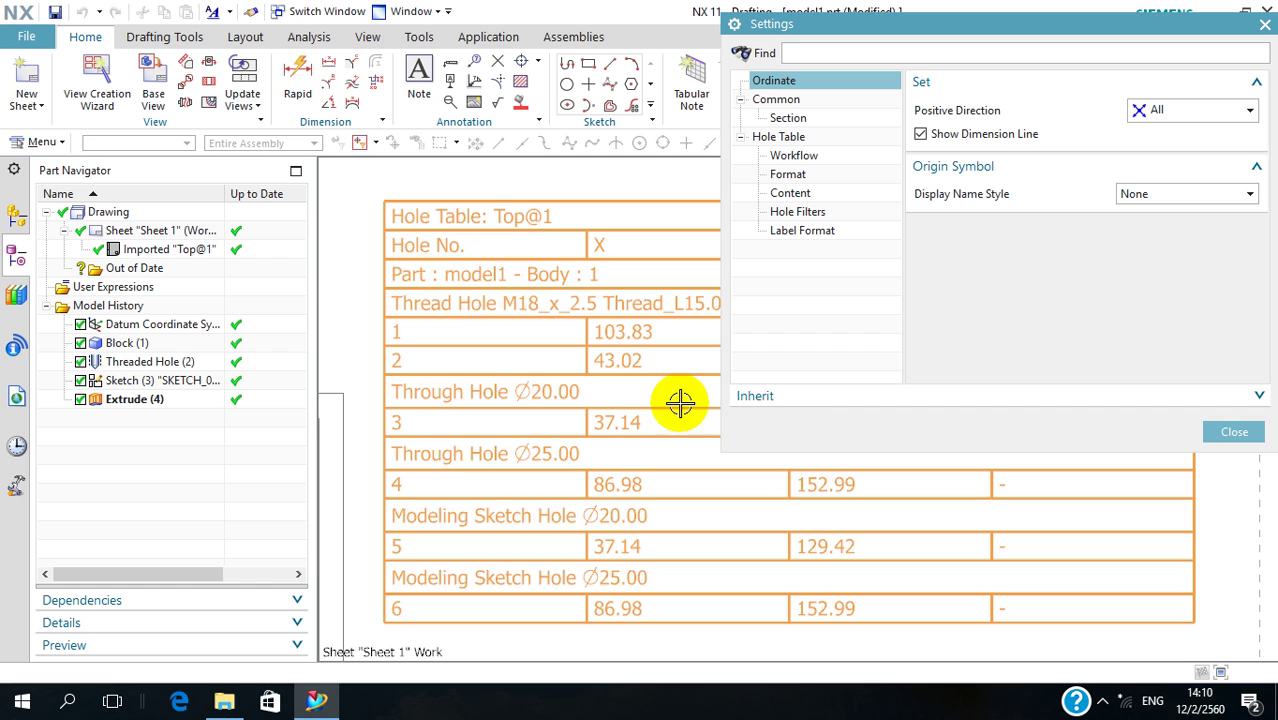
left_click(825, 174)
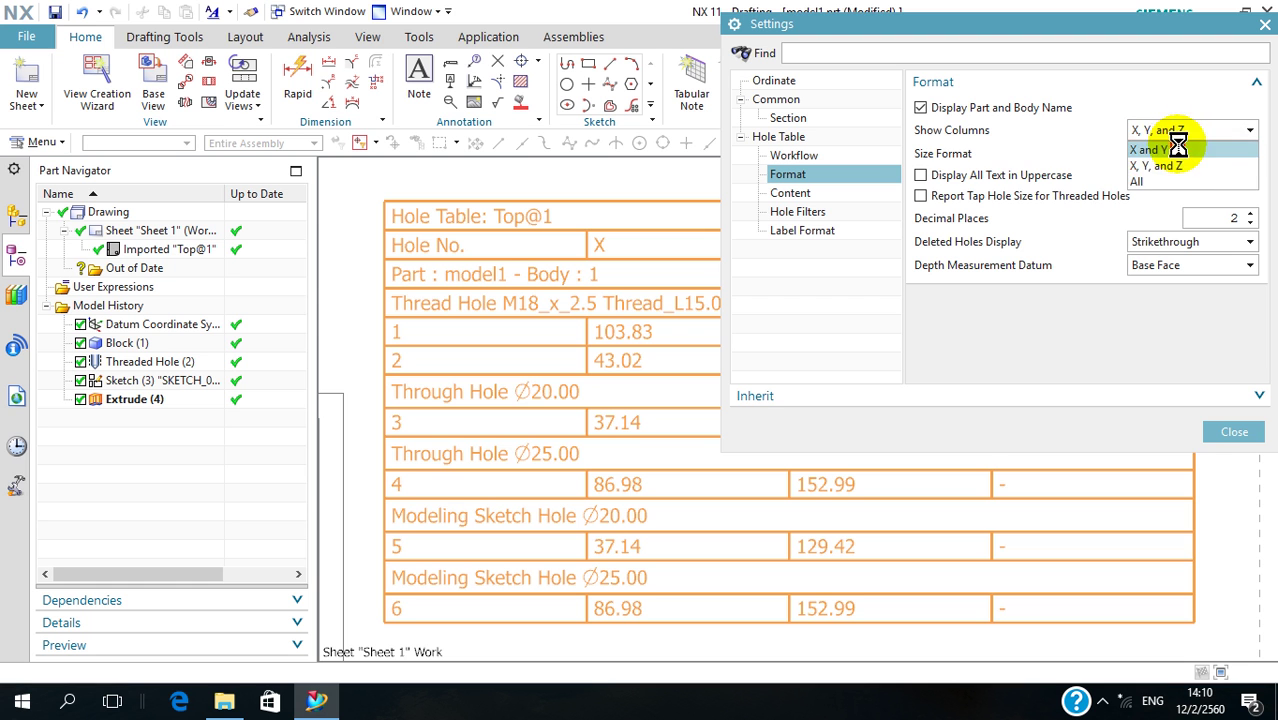
left_click(1150, 150)
left_click(1233, 431)
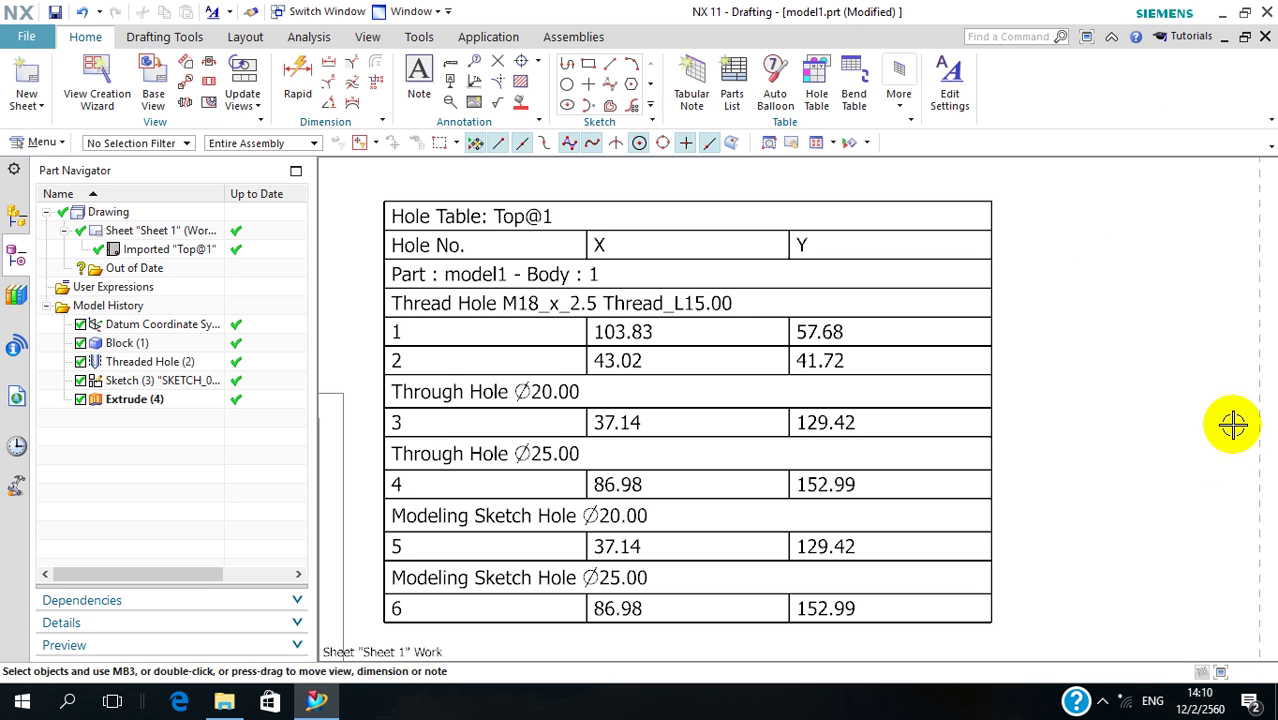